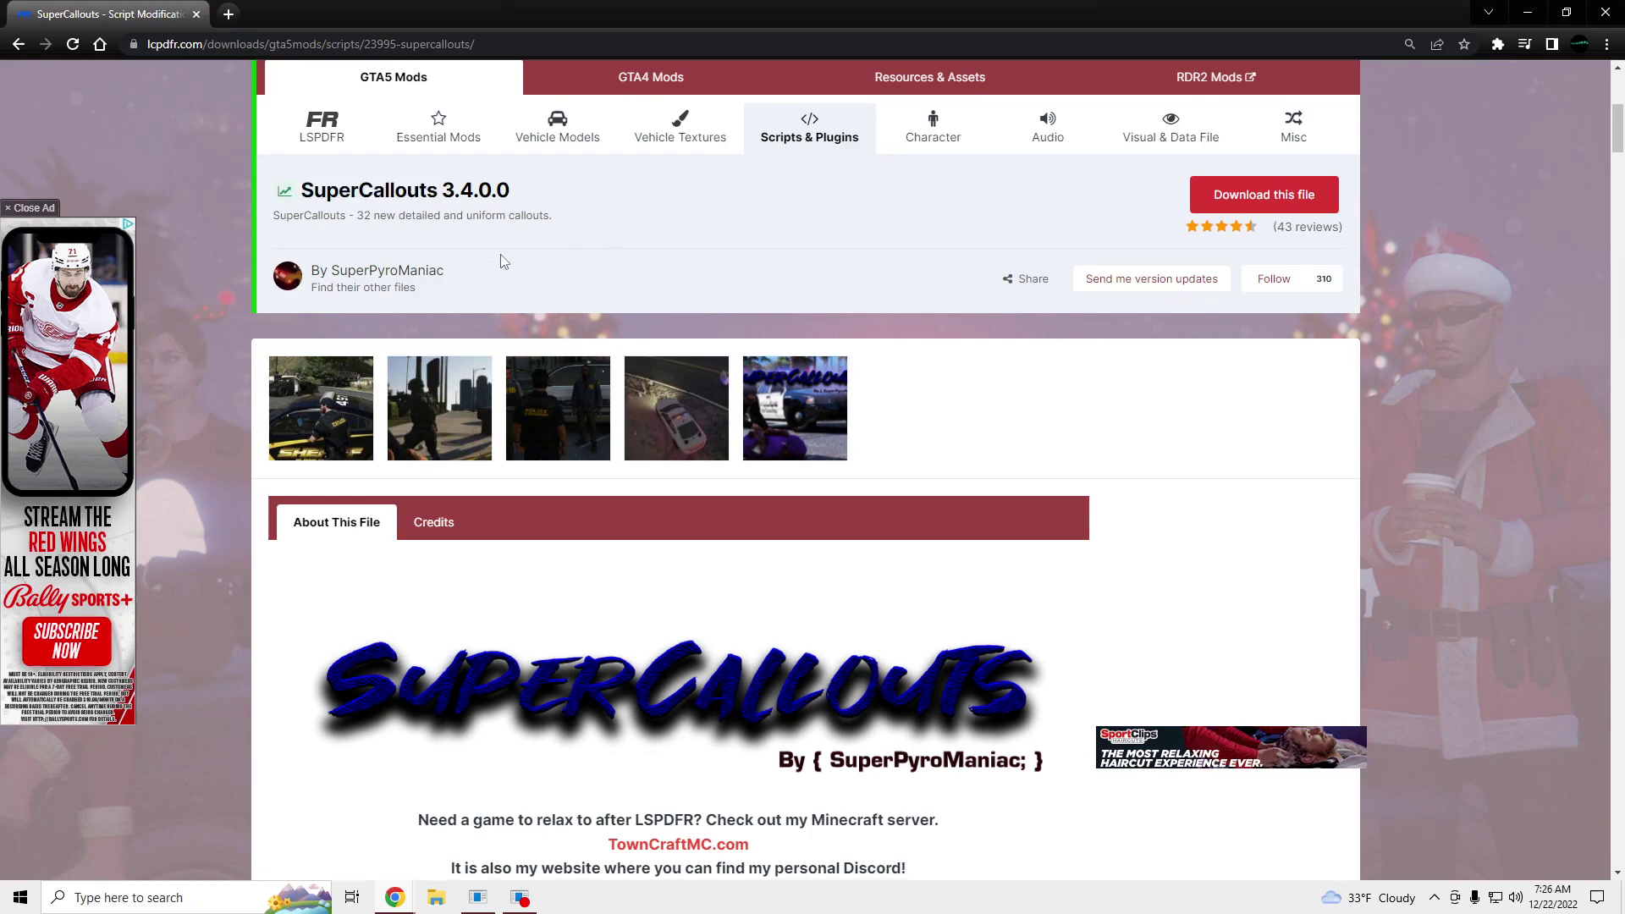
scroll(503, 282, "down", 1)
scroll(508, 280, "down", 1)
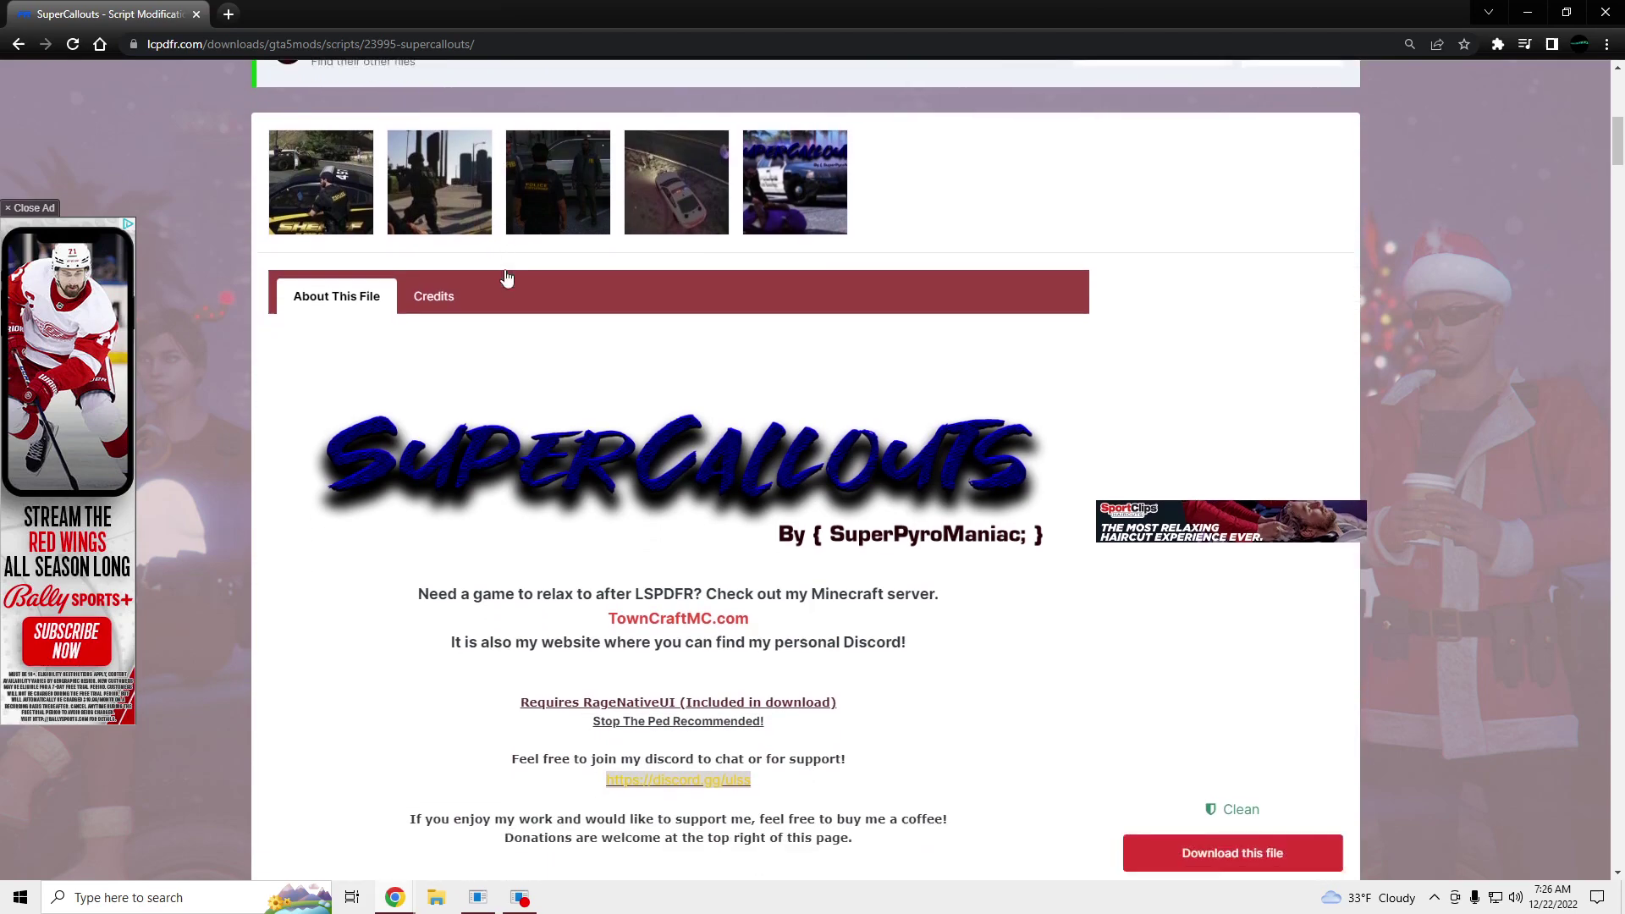
scroll(687, 376, "down", 2)
Check the RAGENativeUI requirement note, then start the SuperCallouts 3.4.0.0 download
left_click_drag(504, 501, 838, 505)
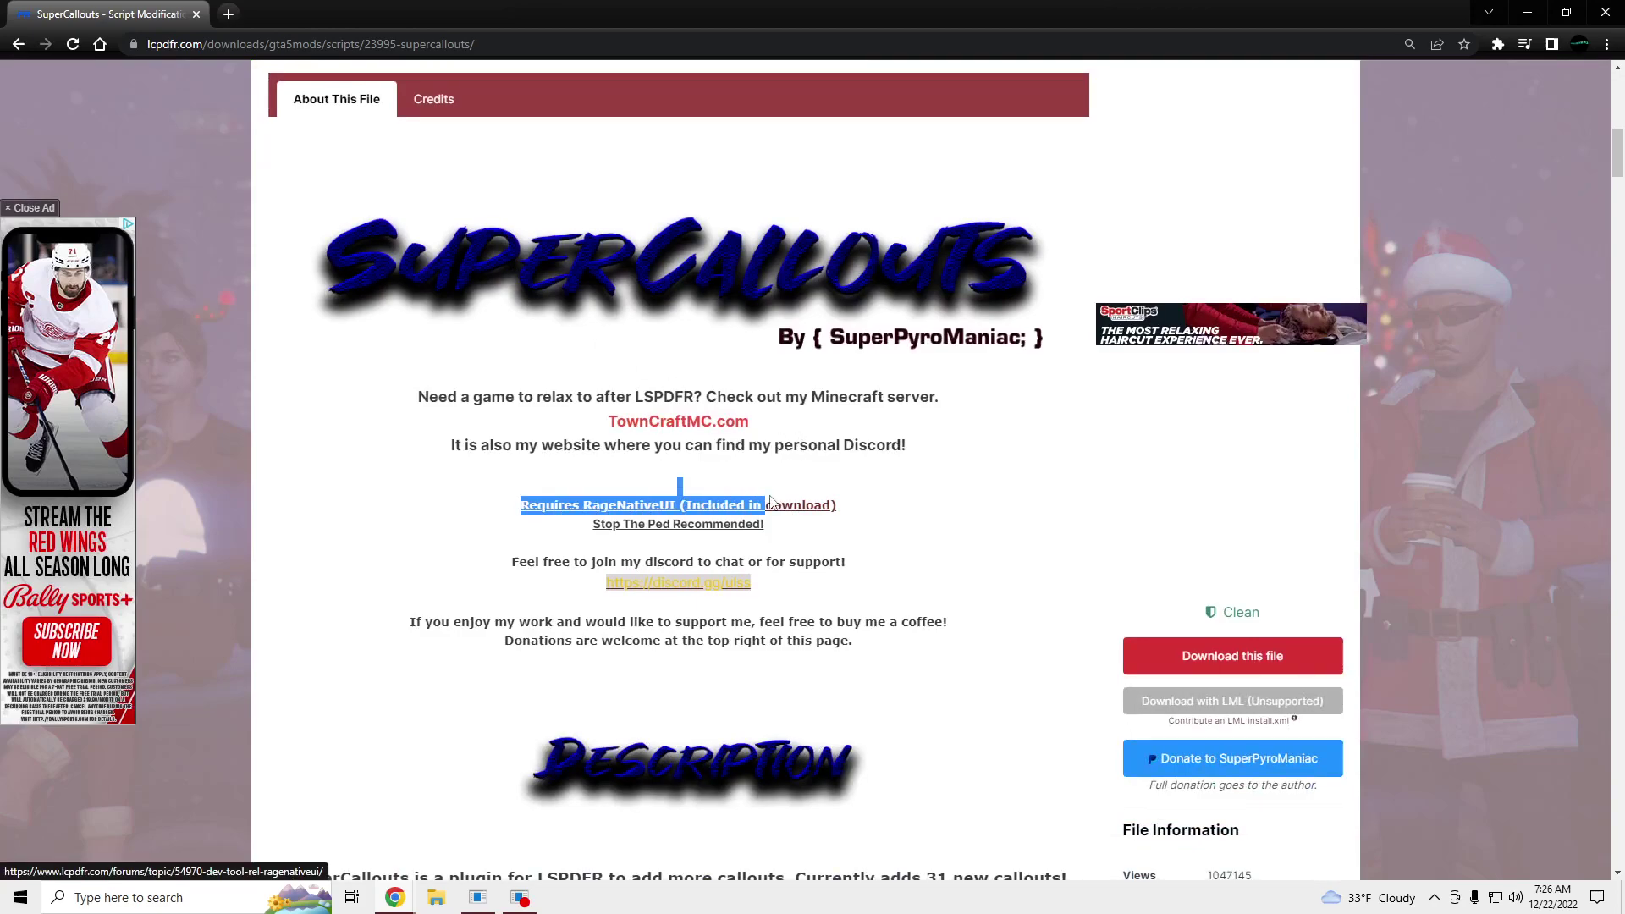
left_click(871, 499)
triple_click(874, 502)
left_click(874, 521)
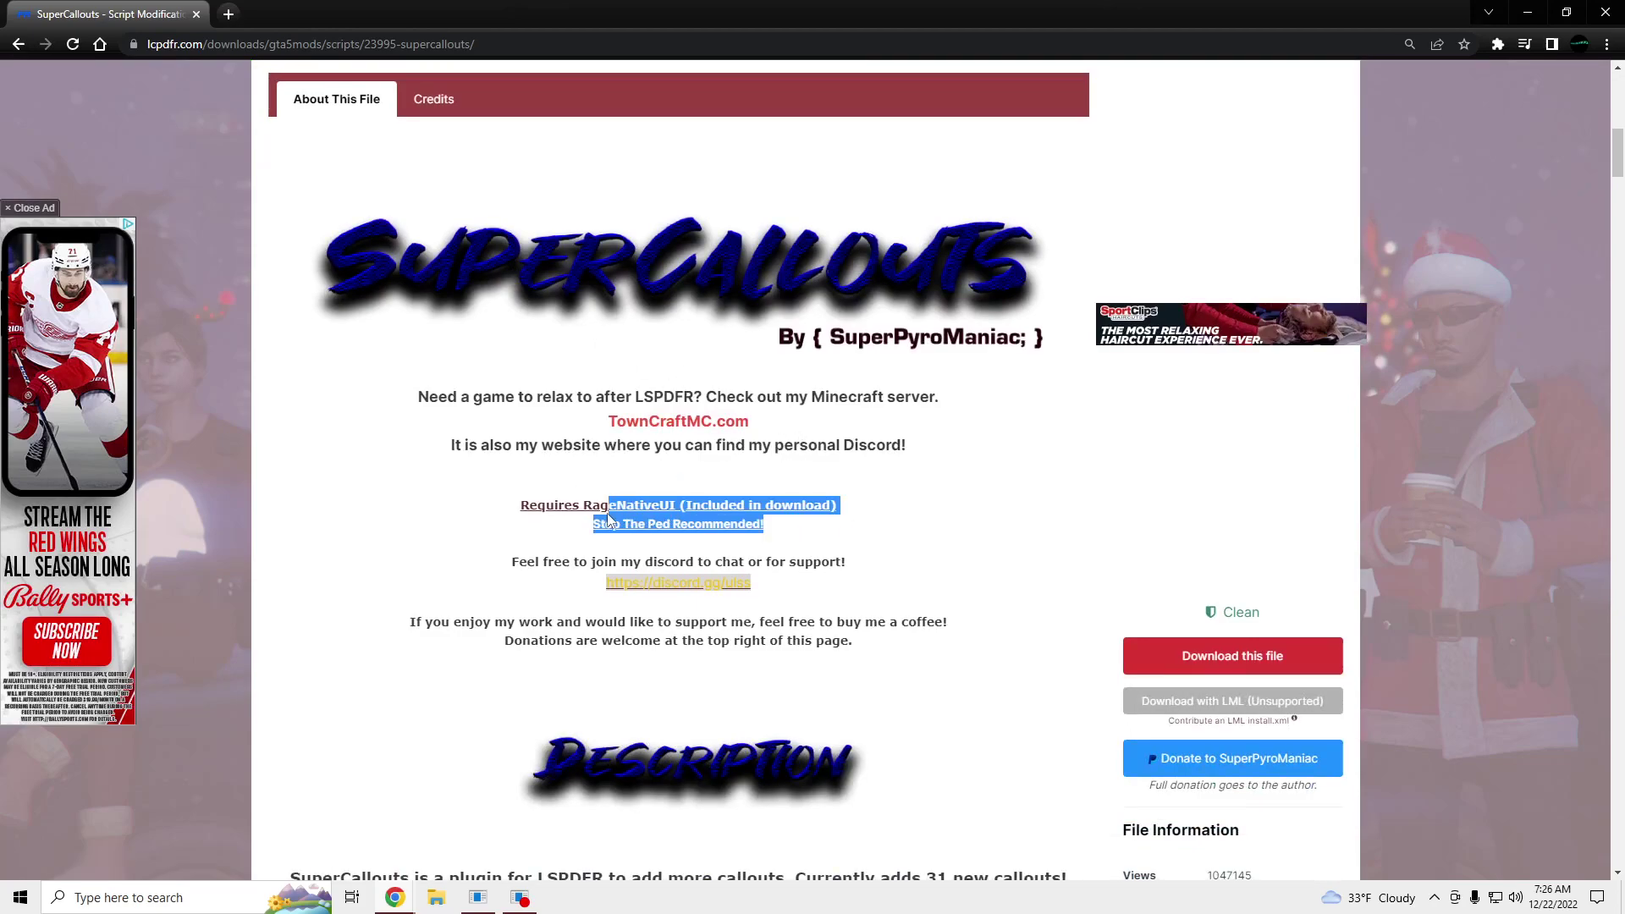
left_click(1037, 477)
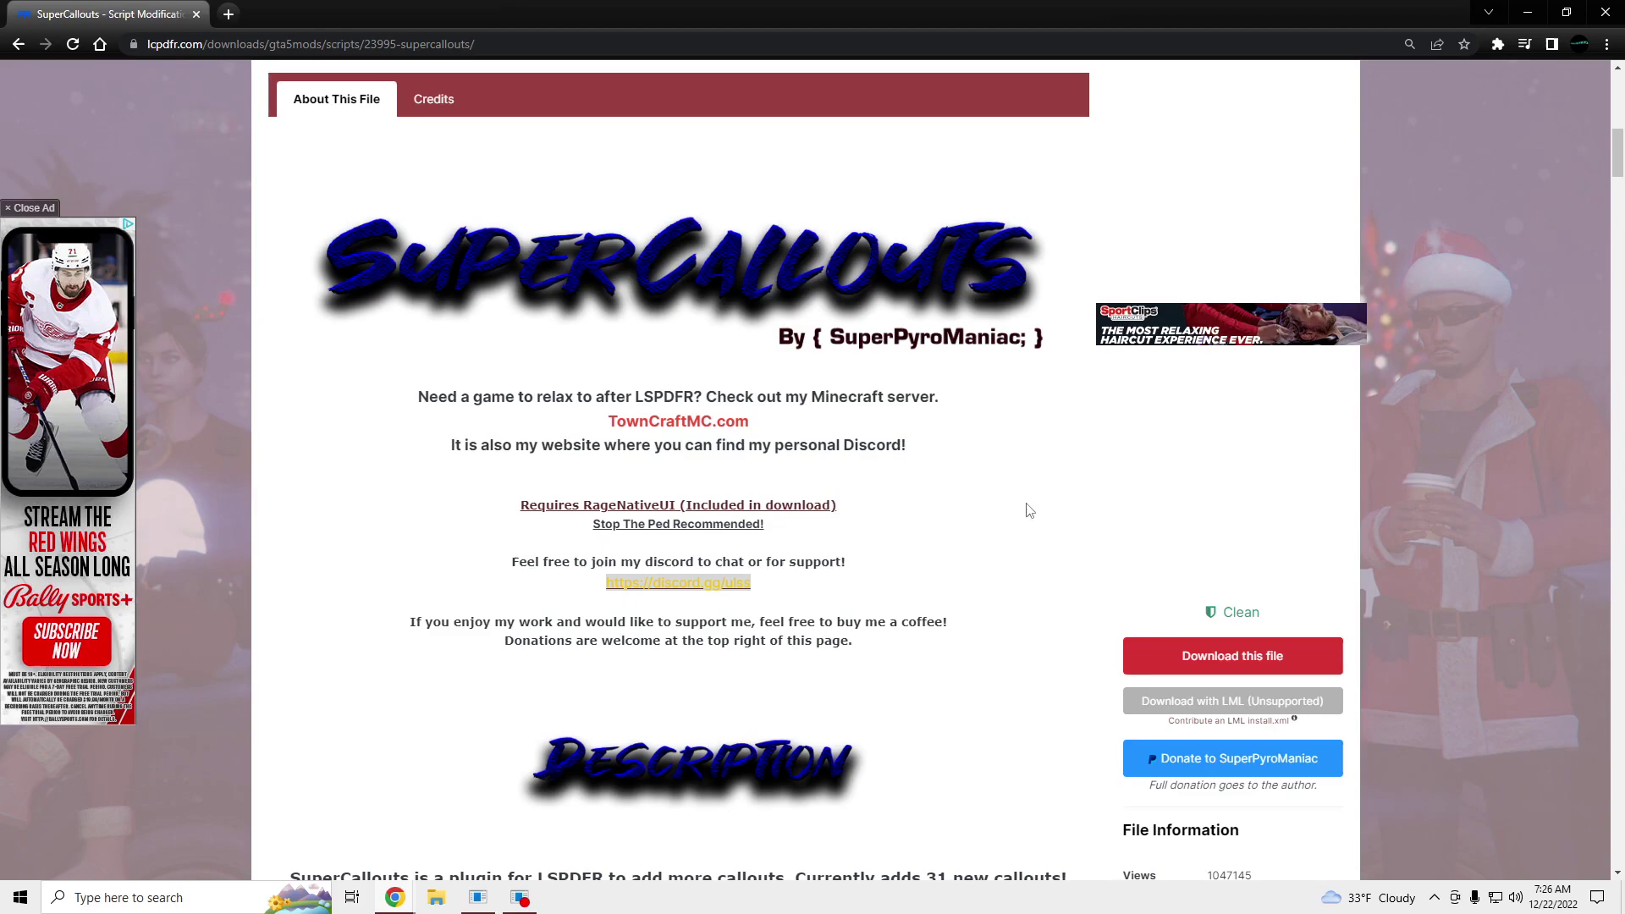
left_click(1231, 656)
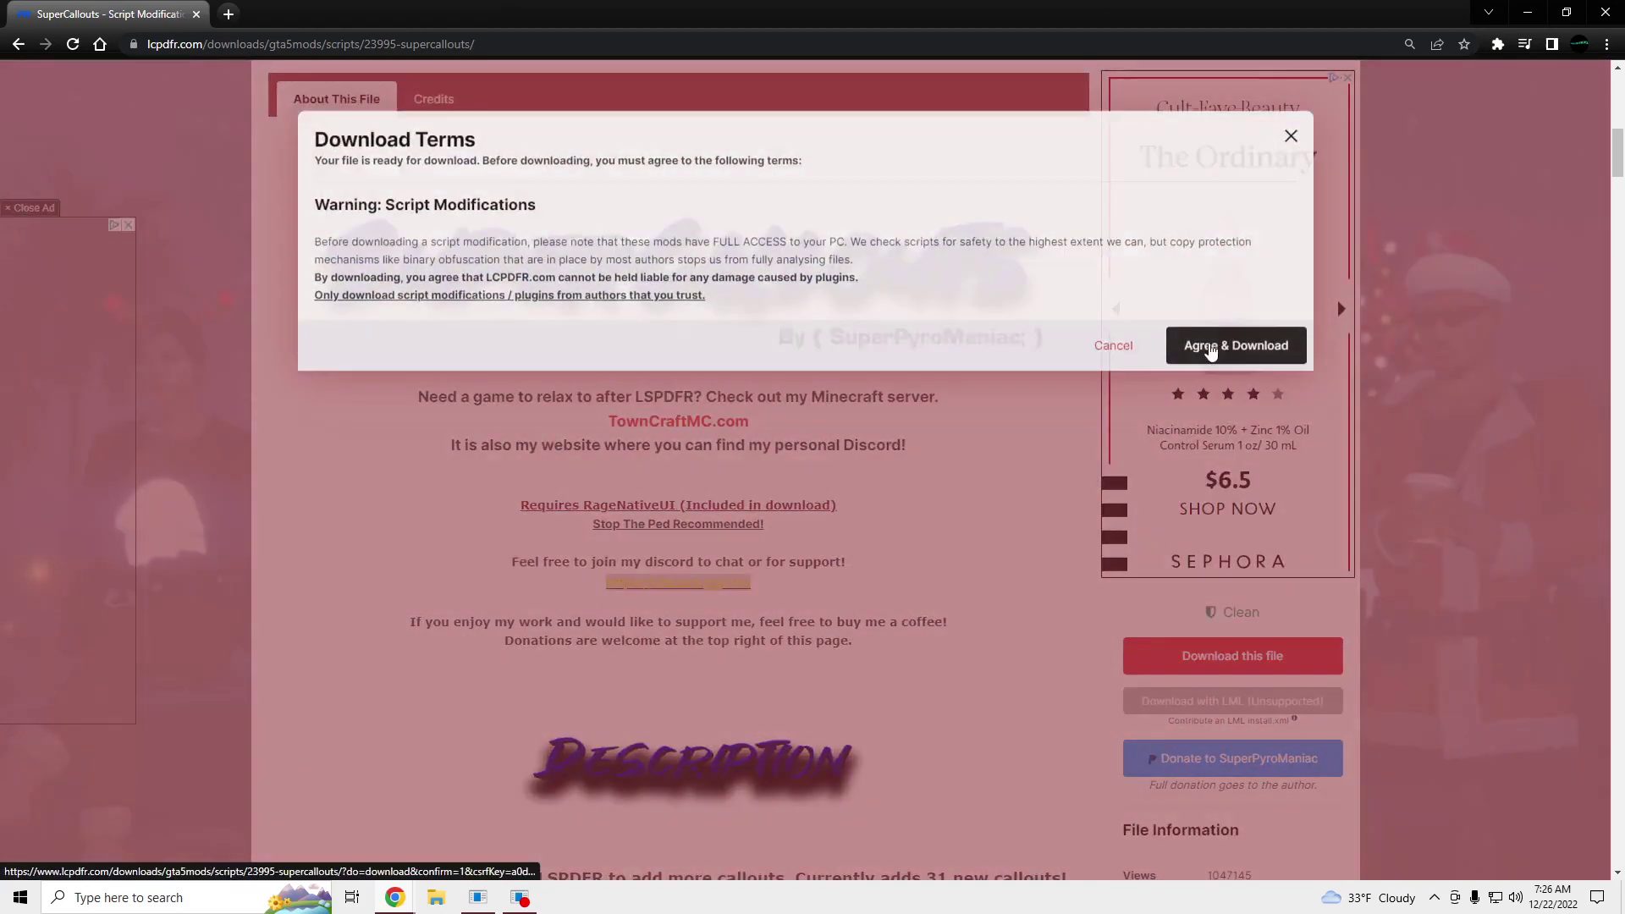
Agree to the download terms and open the Grand Theft Auto V folder in Explorer
left_click(1210, 347)
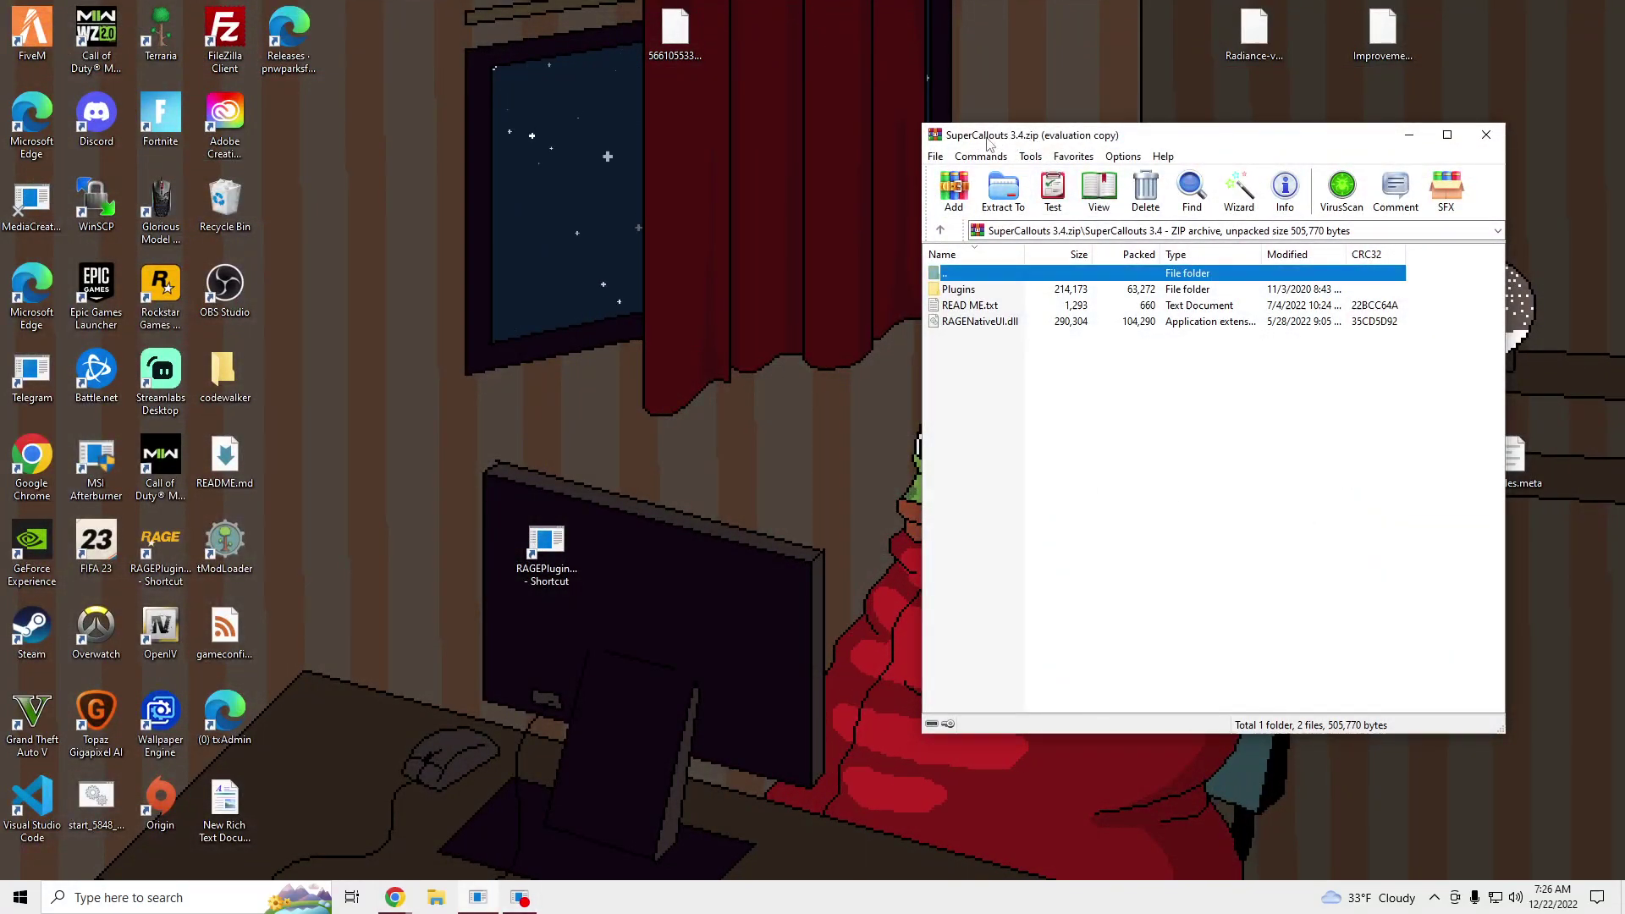
left_click(438, 898)
left_click(241, 297)
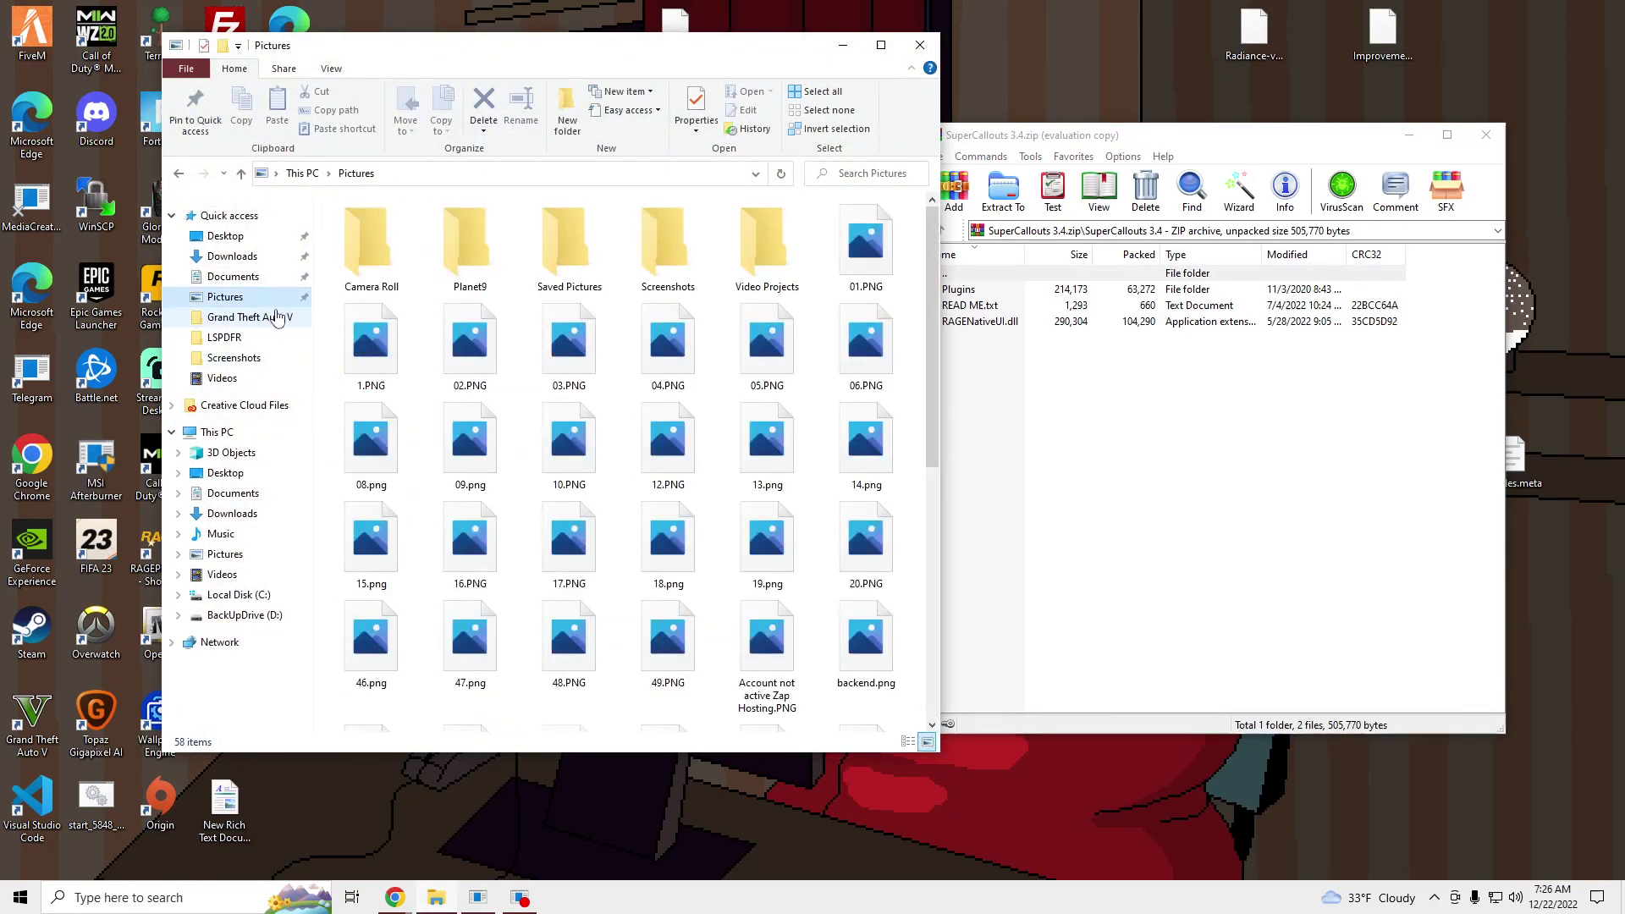
left_click(277, 318)
Move the SuperCallouts archive items into the Grand Theft Auto V folder, replacing same-named files
left_click(1228, 398)
left_click(1093, 306)
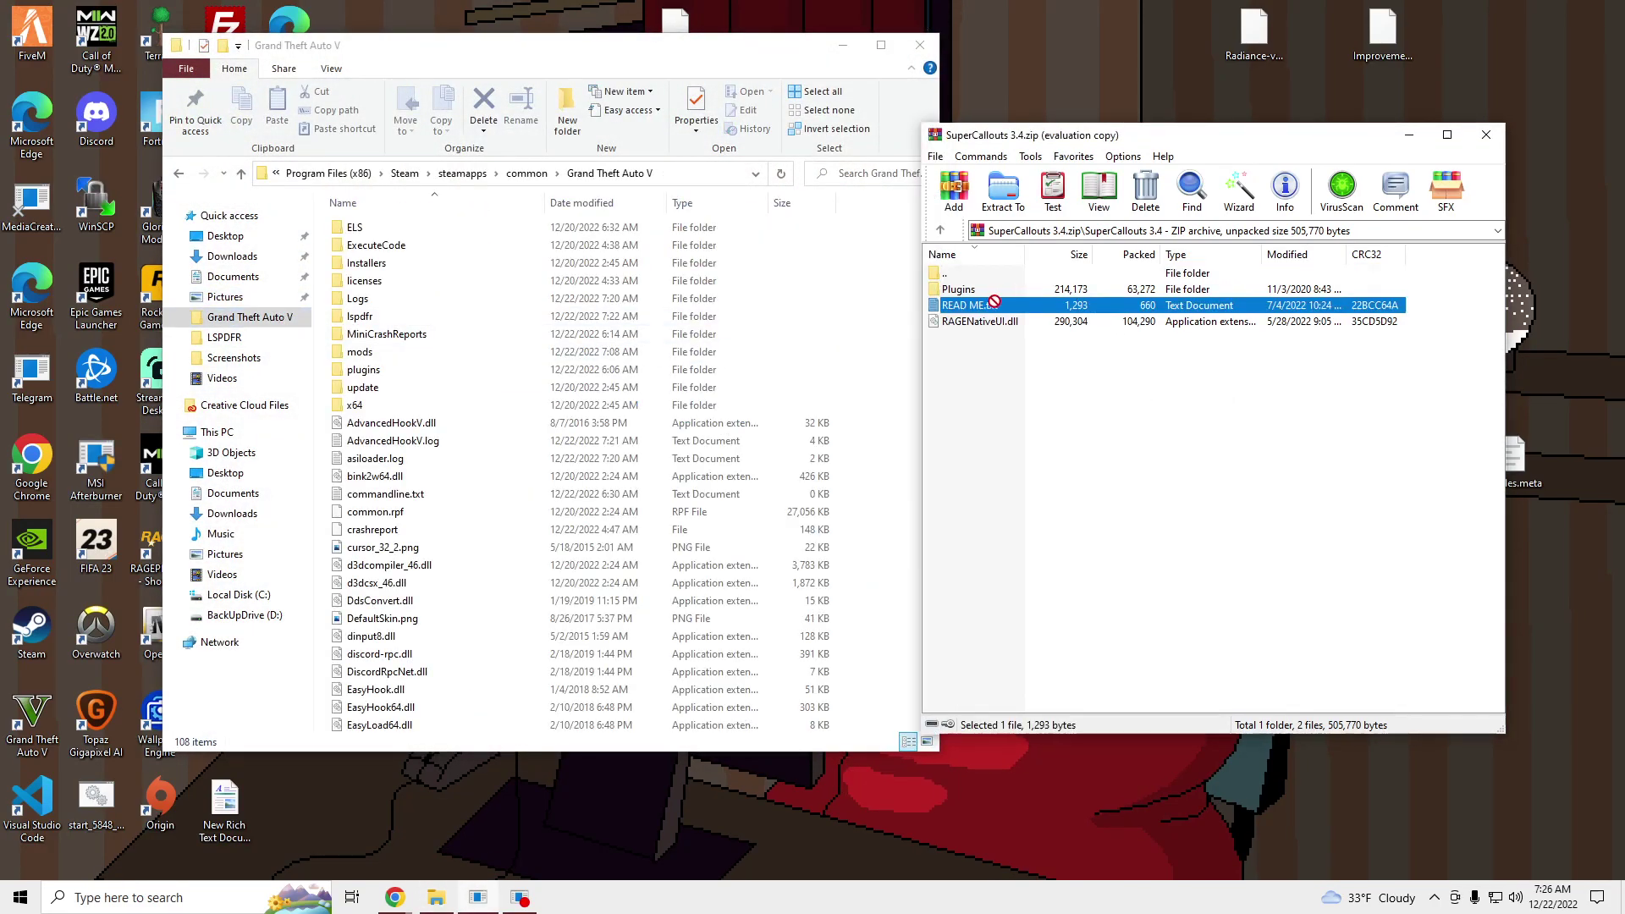
mouse_move(978, 290)
left_mouse_down()
mouse_move(324, 341)
mouse_move(520, 351)
left_mouse_up()
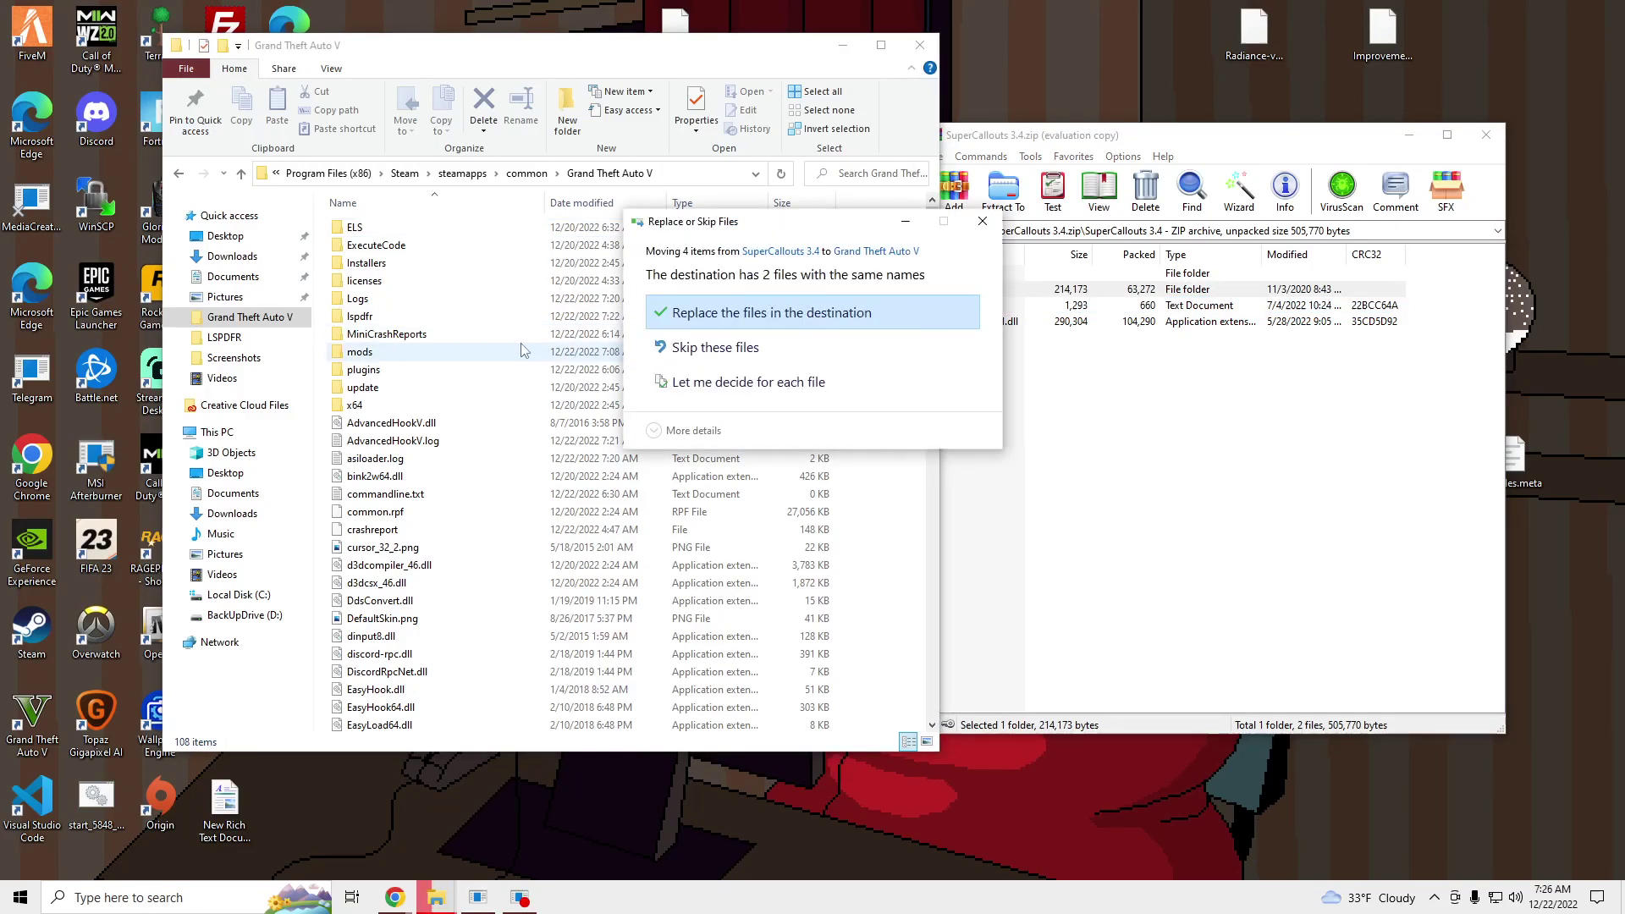
left_click(711, 315)
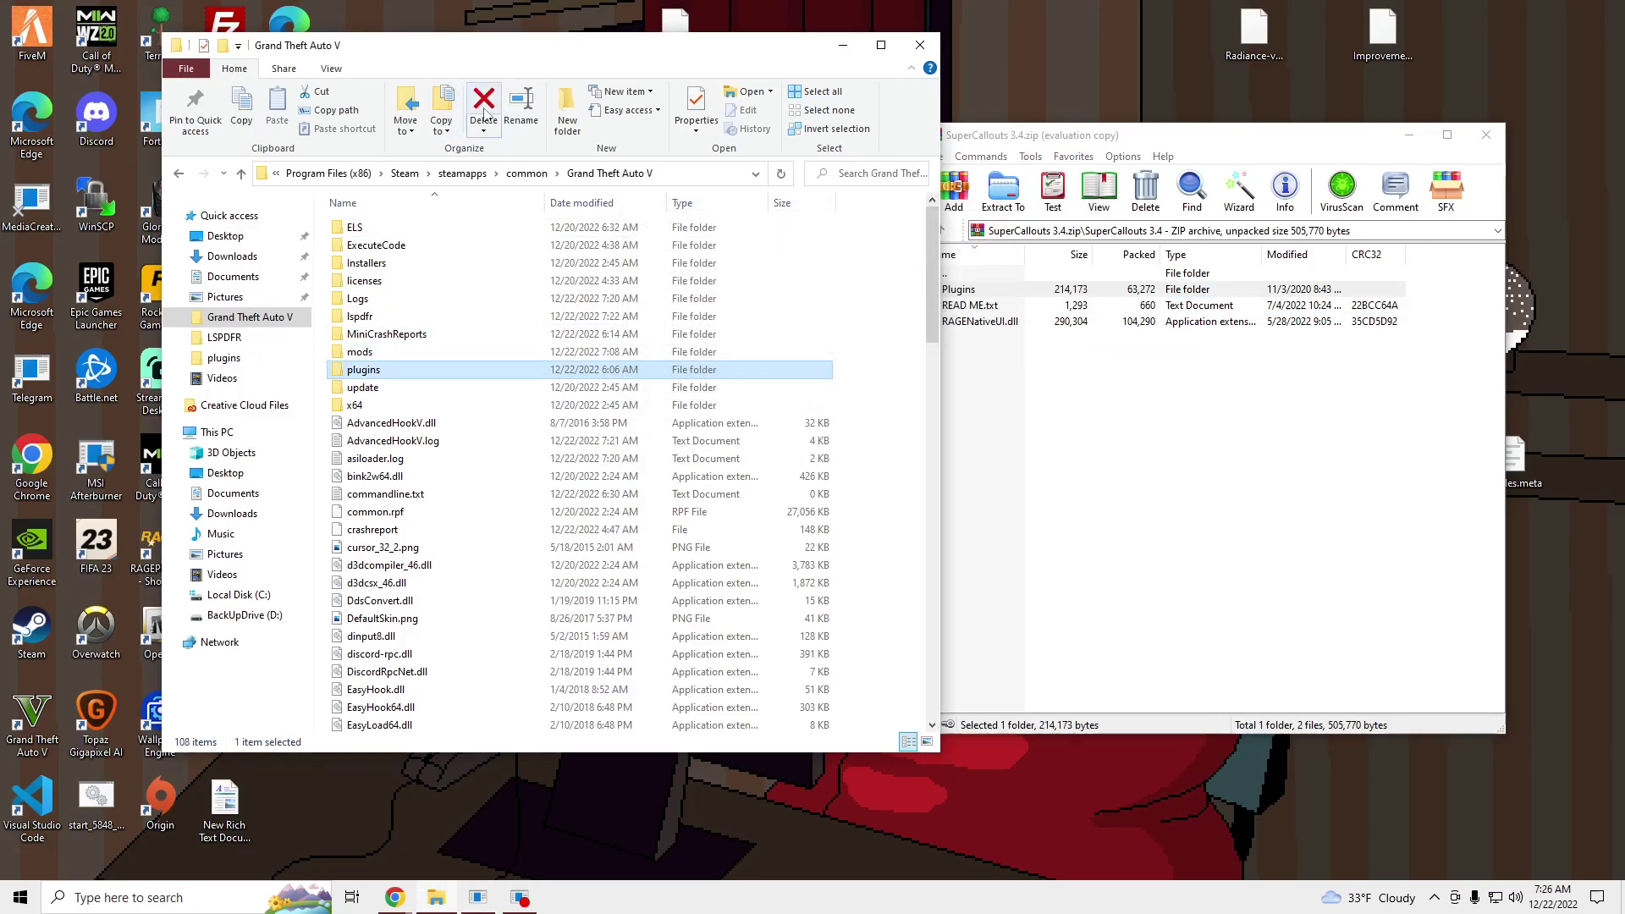
left_click(1044, 370)
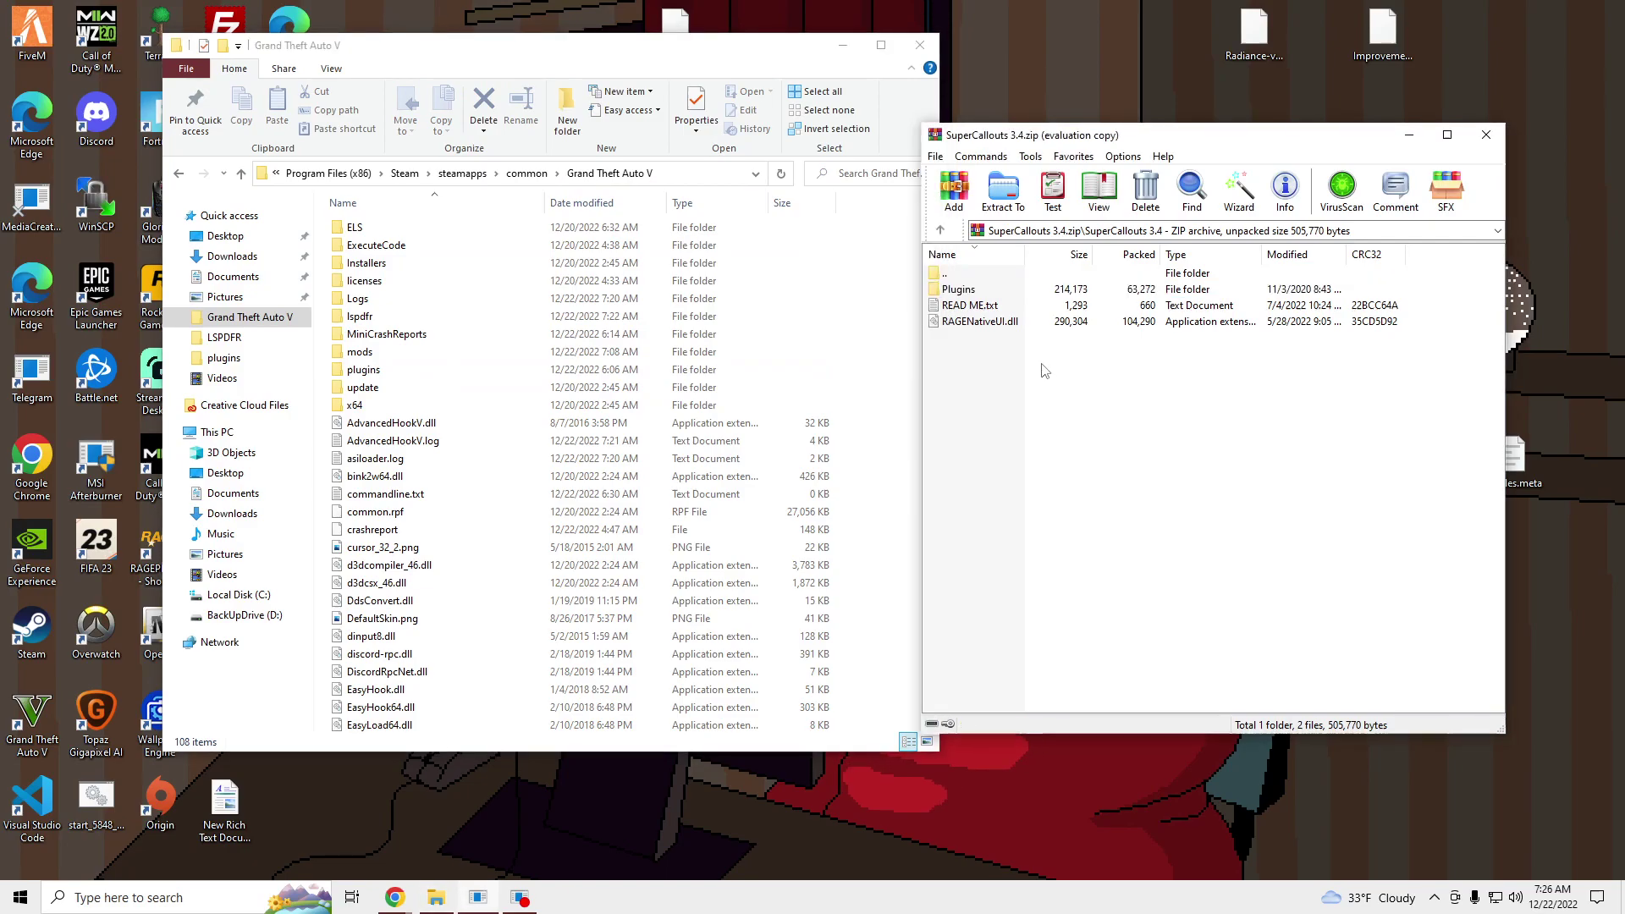
Close the SuperCallouts archive and open Downloads in a second Explorer window on the right
left_click(1486, 135)
mouse_move(436, 898)
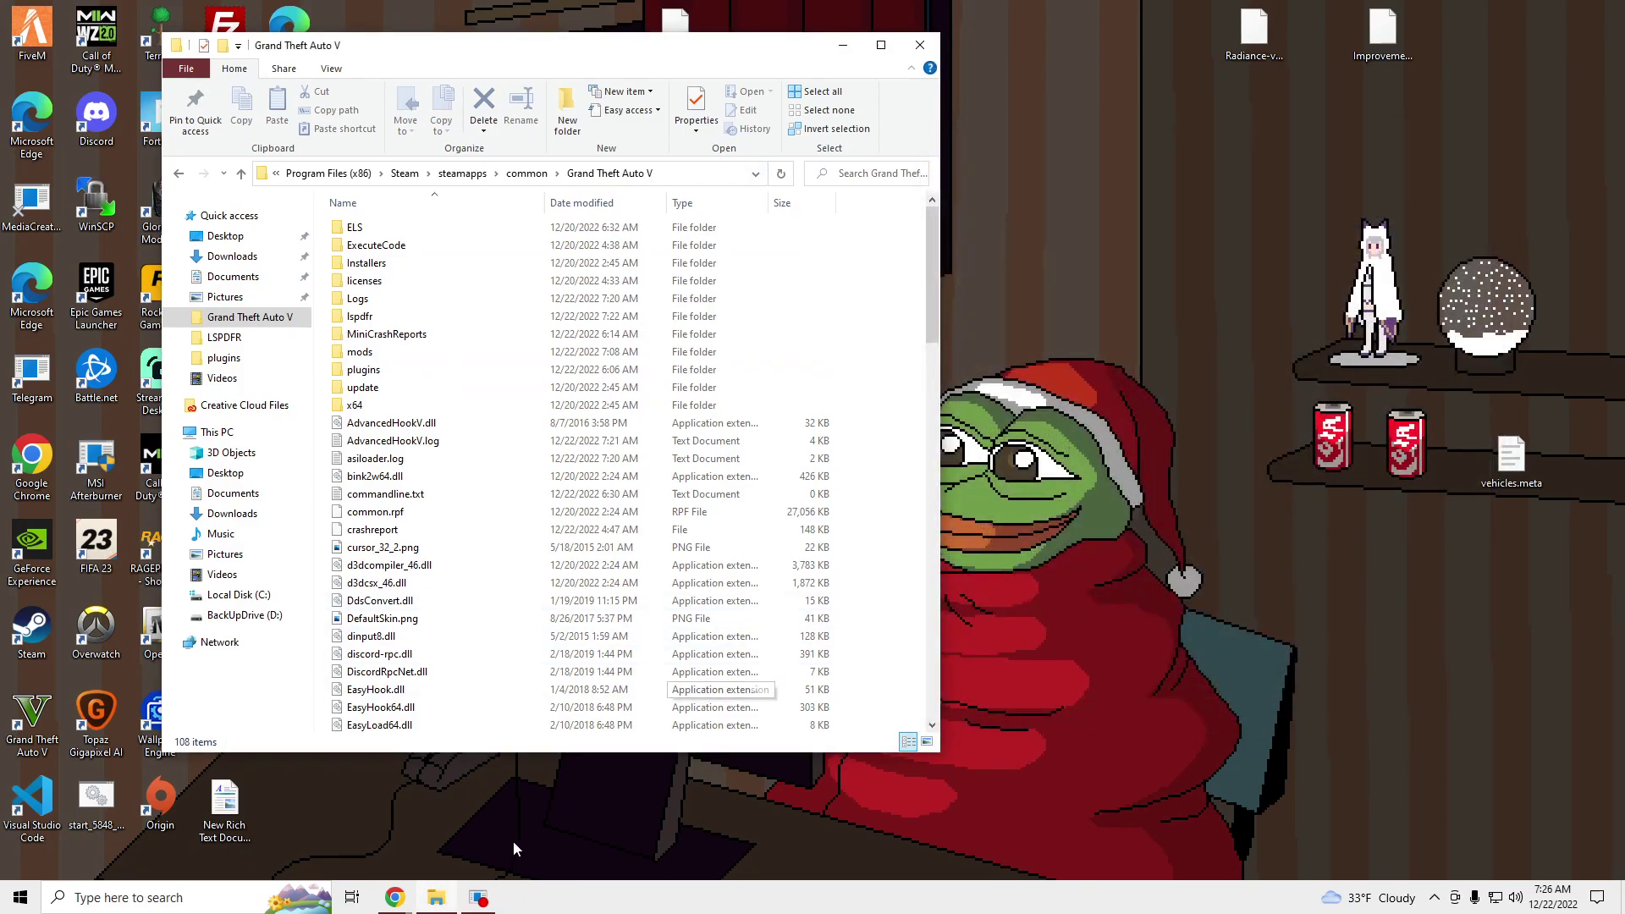
middle_click(444, 898)
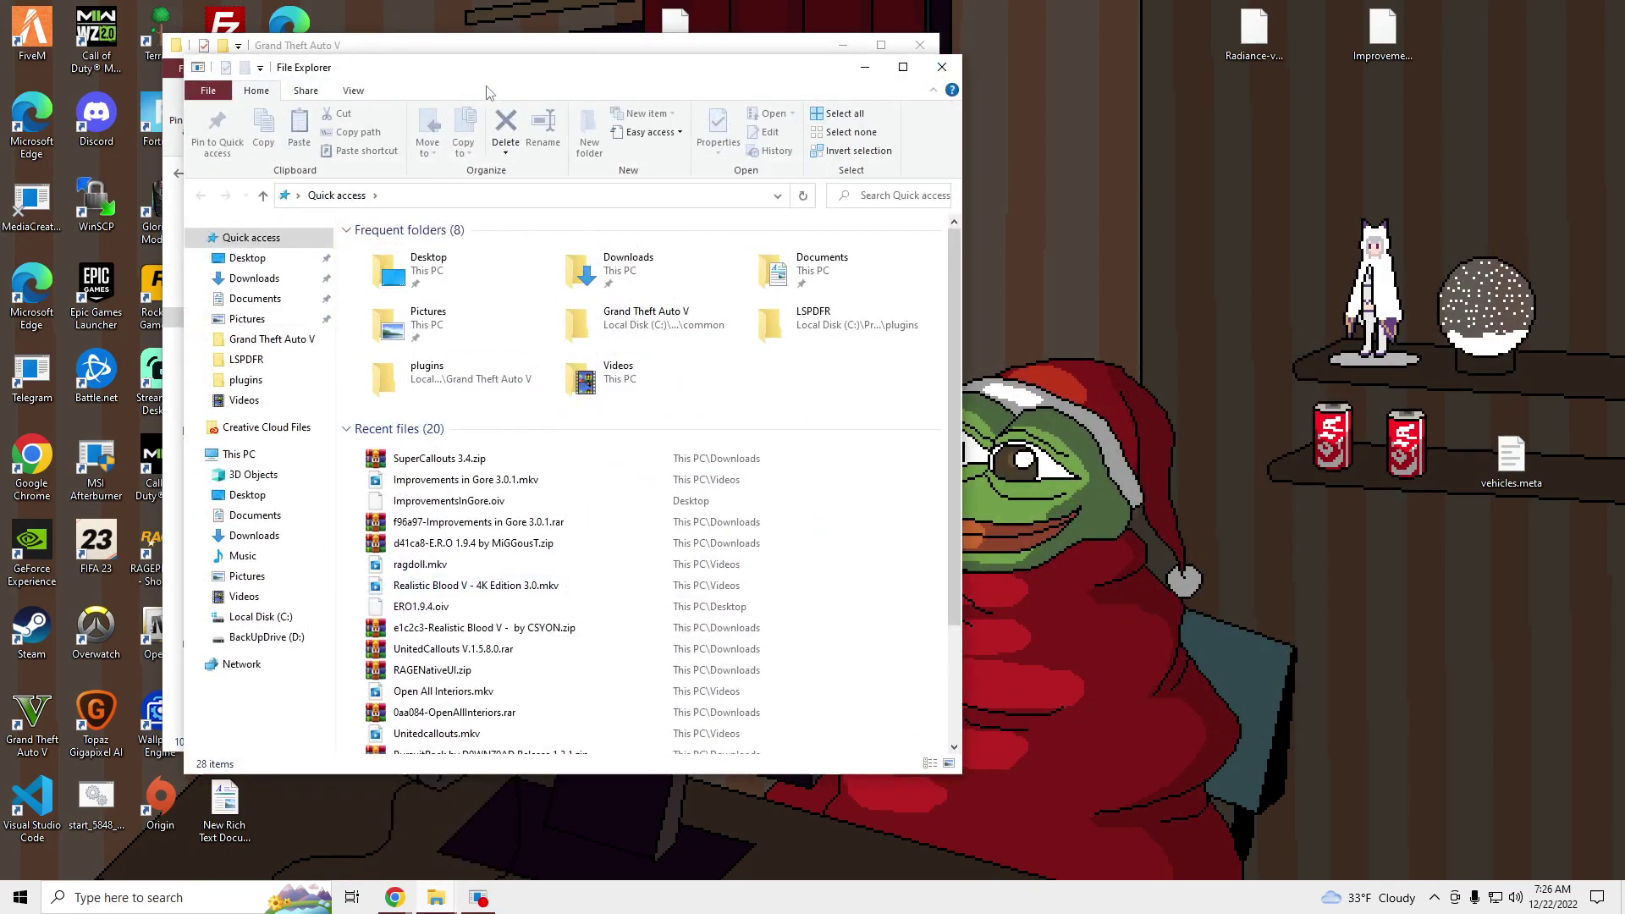
left_click_drag(533, 46, 1155, 83)
left_click(939, 294)
scroll(1126, 399, "down", 5)
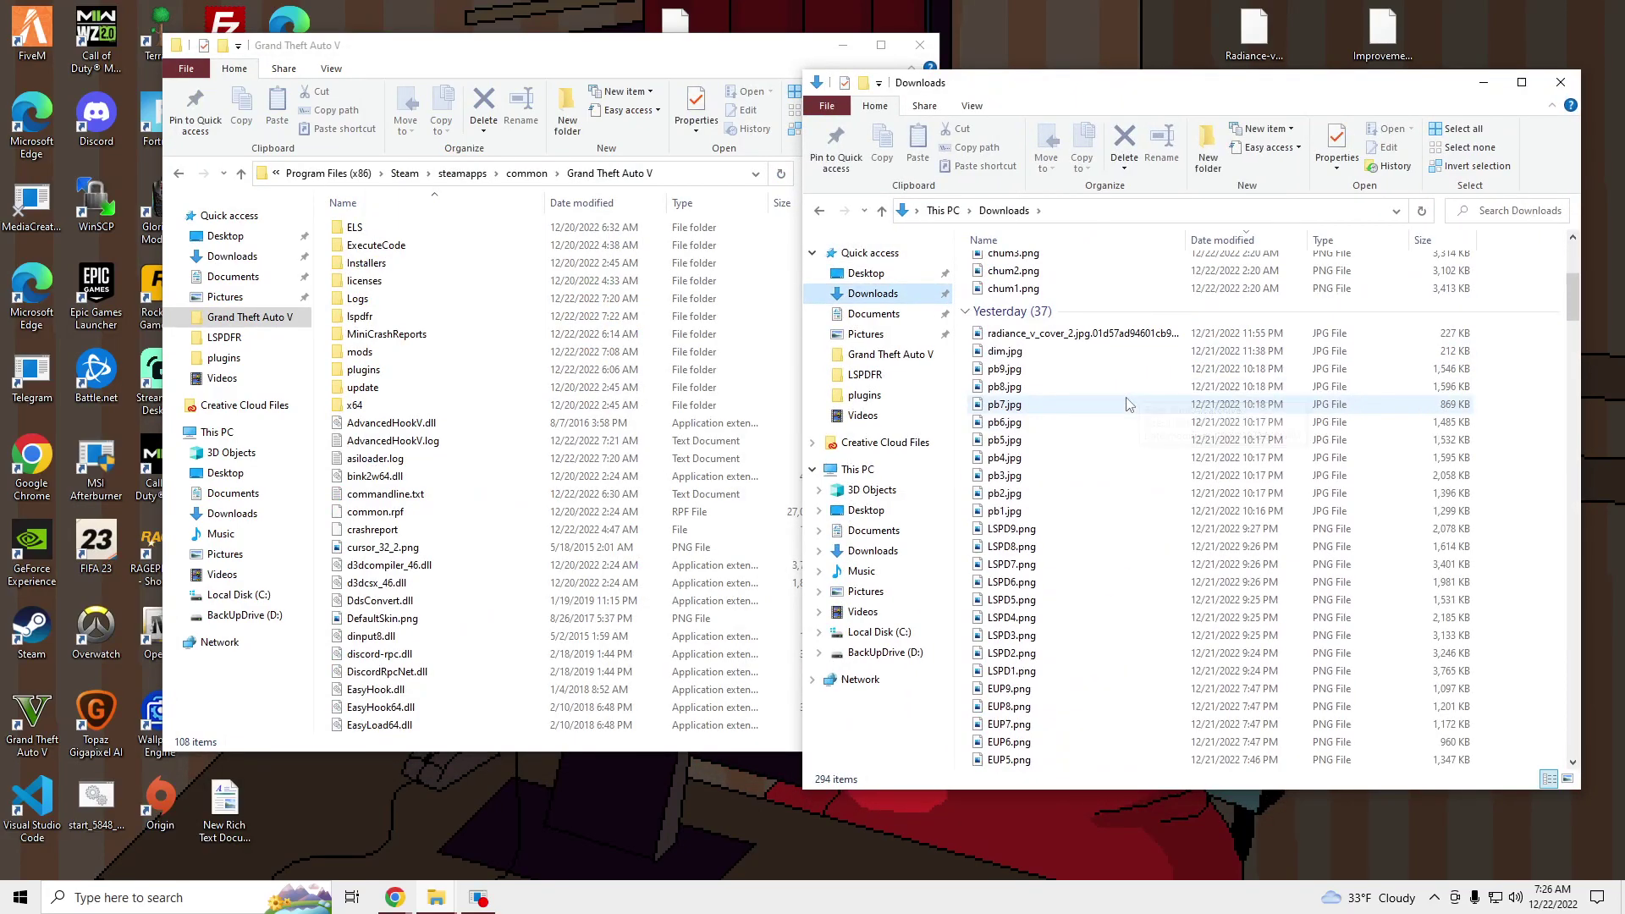
scroll(1126, 399, "down", 5)
scroll(1112, 508, "down", 3)
scroll(1112, 630, "down", 3)
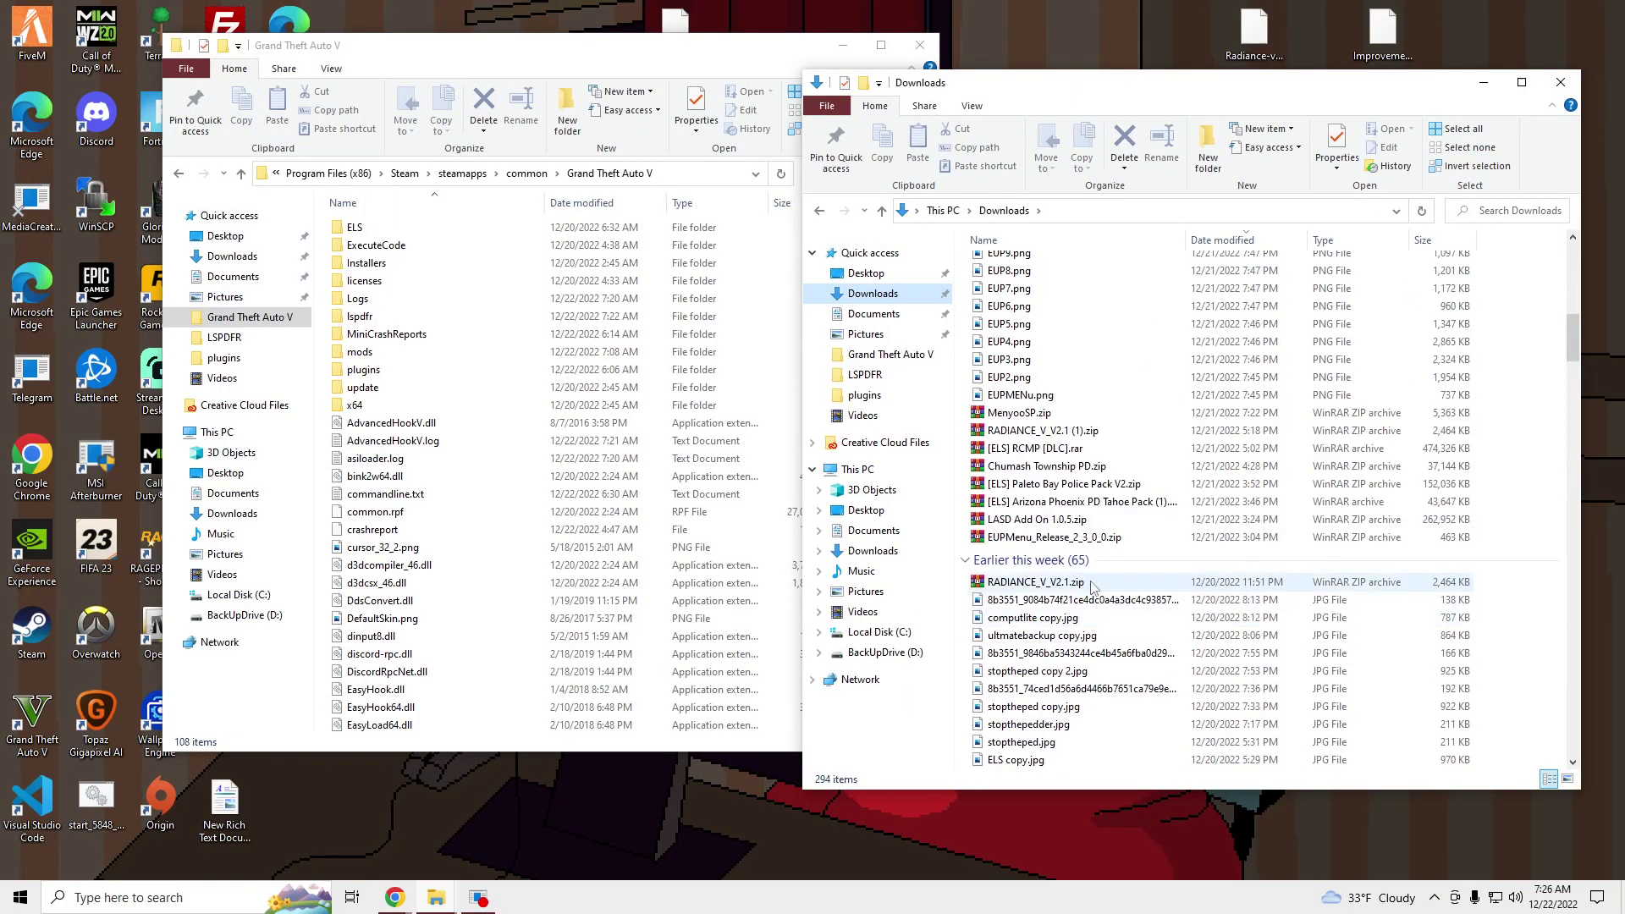
scroll(1095, 476, "up", 3)
scroll(1099, 508, "up", 3)
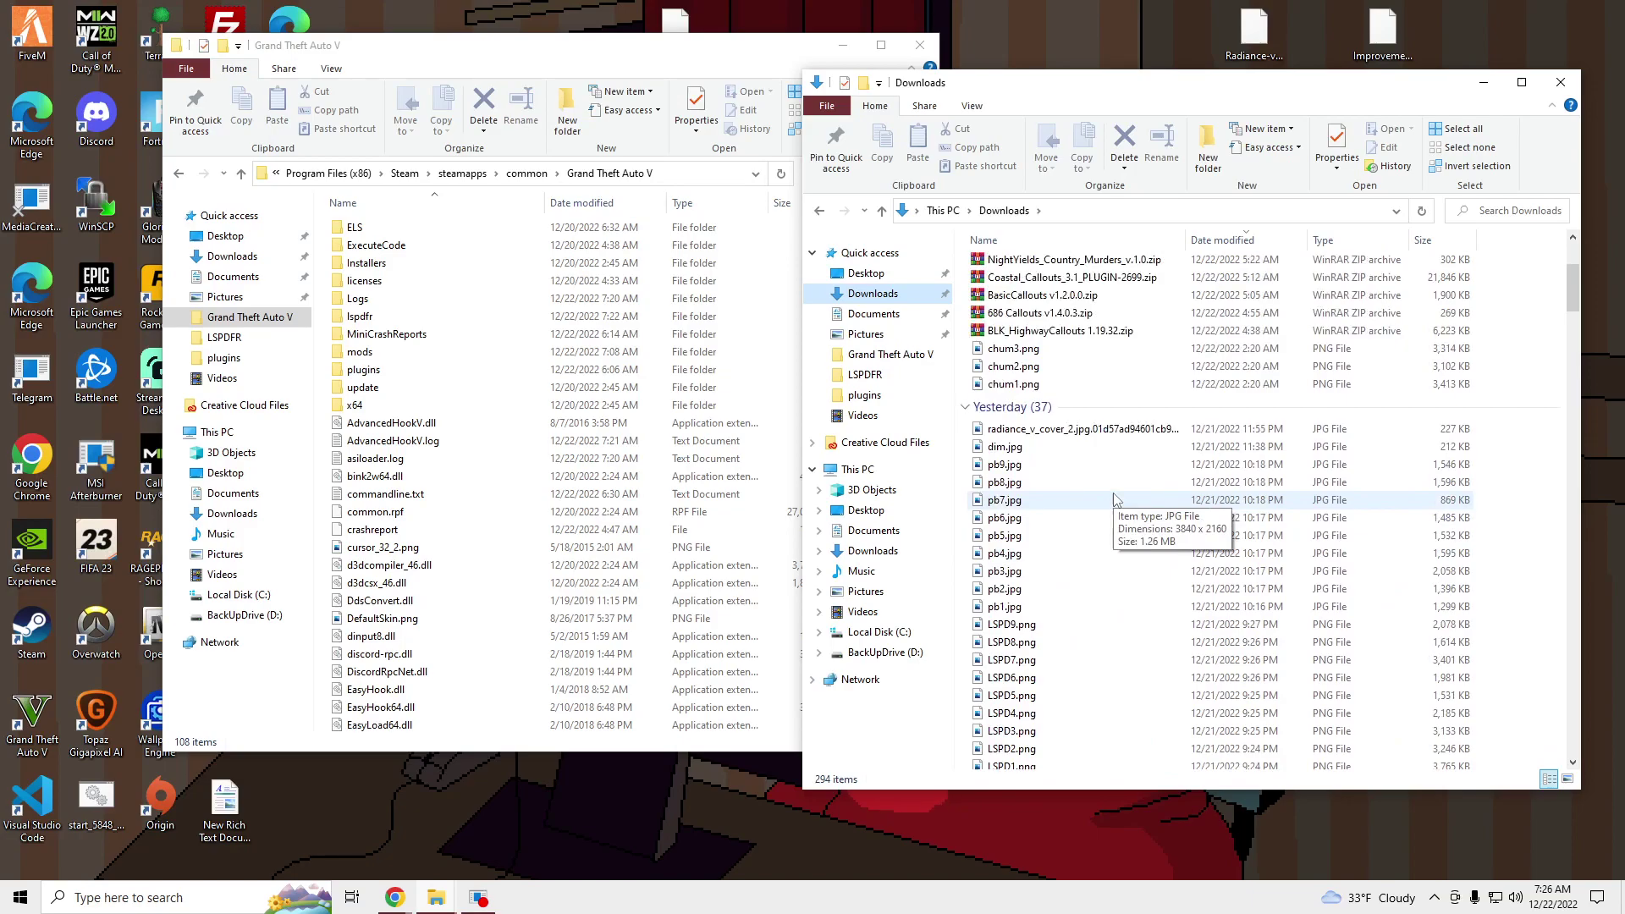
scroll(1092, 482, "up", 3)
scroll(1054, 369, "up", 3)
scroll(1039, 326, "up", 1)
scroll(1054, 382, "down", 5)
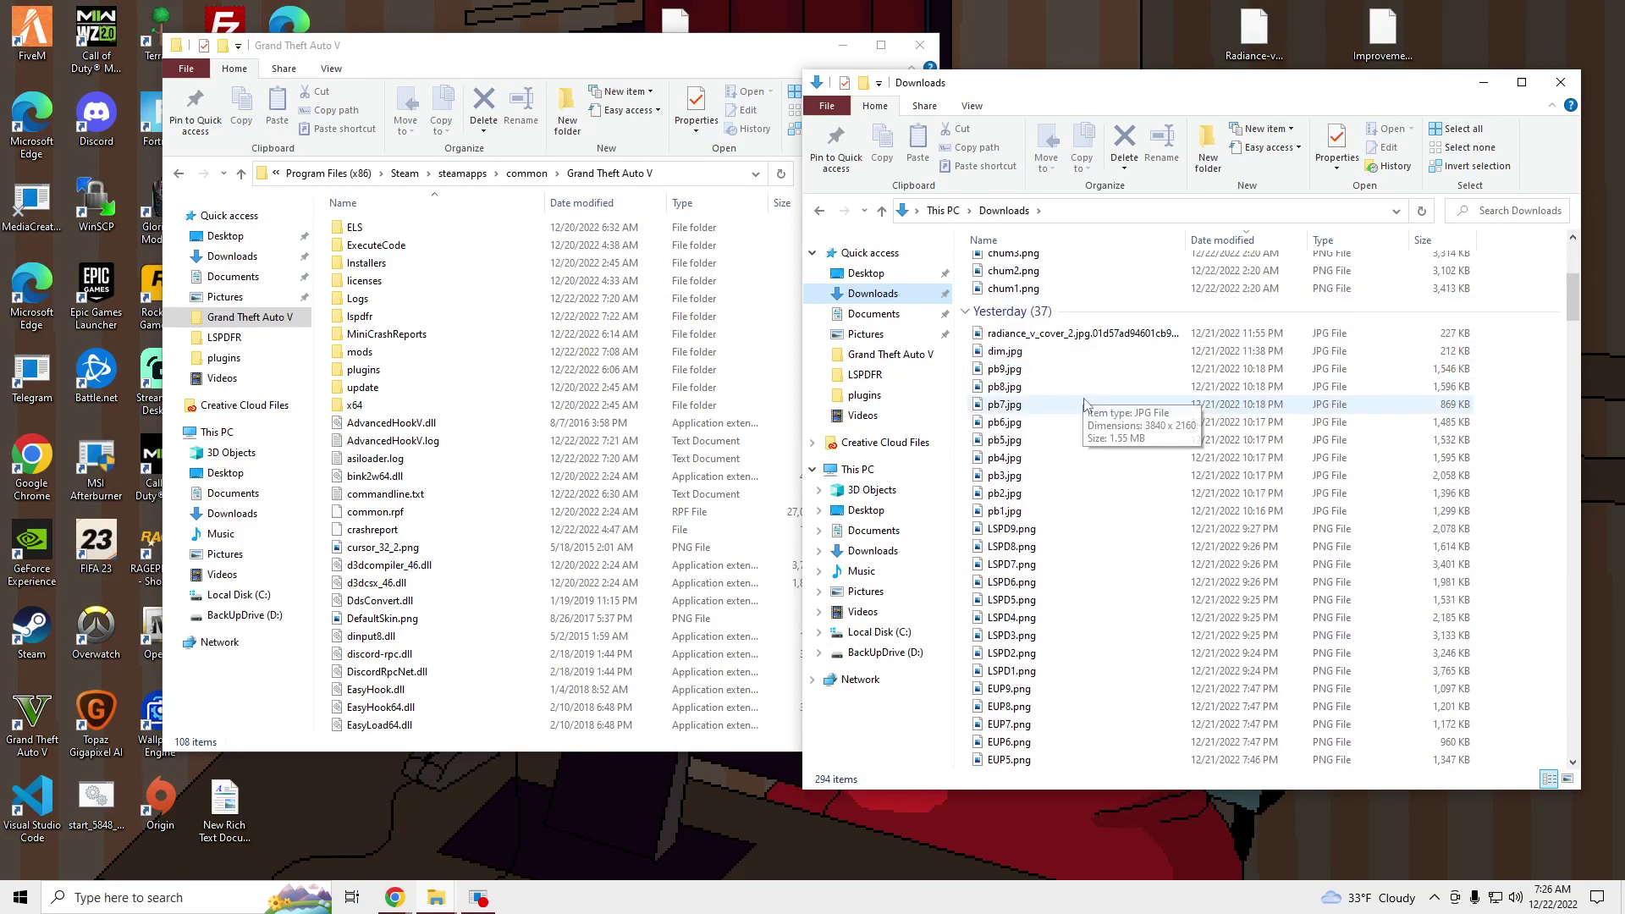
scroll(1085, 420, "down", 5)
scroll(1112, 515, "down", 3)
Copy RAGENativeUI.xml and RAGENativeUI.dll from RAGENativeUI.zip into the GTA V folder, then close WinRAR
double_click(1067, 511)
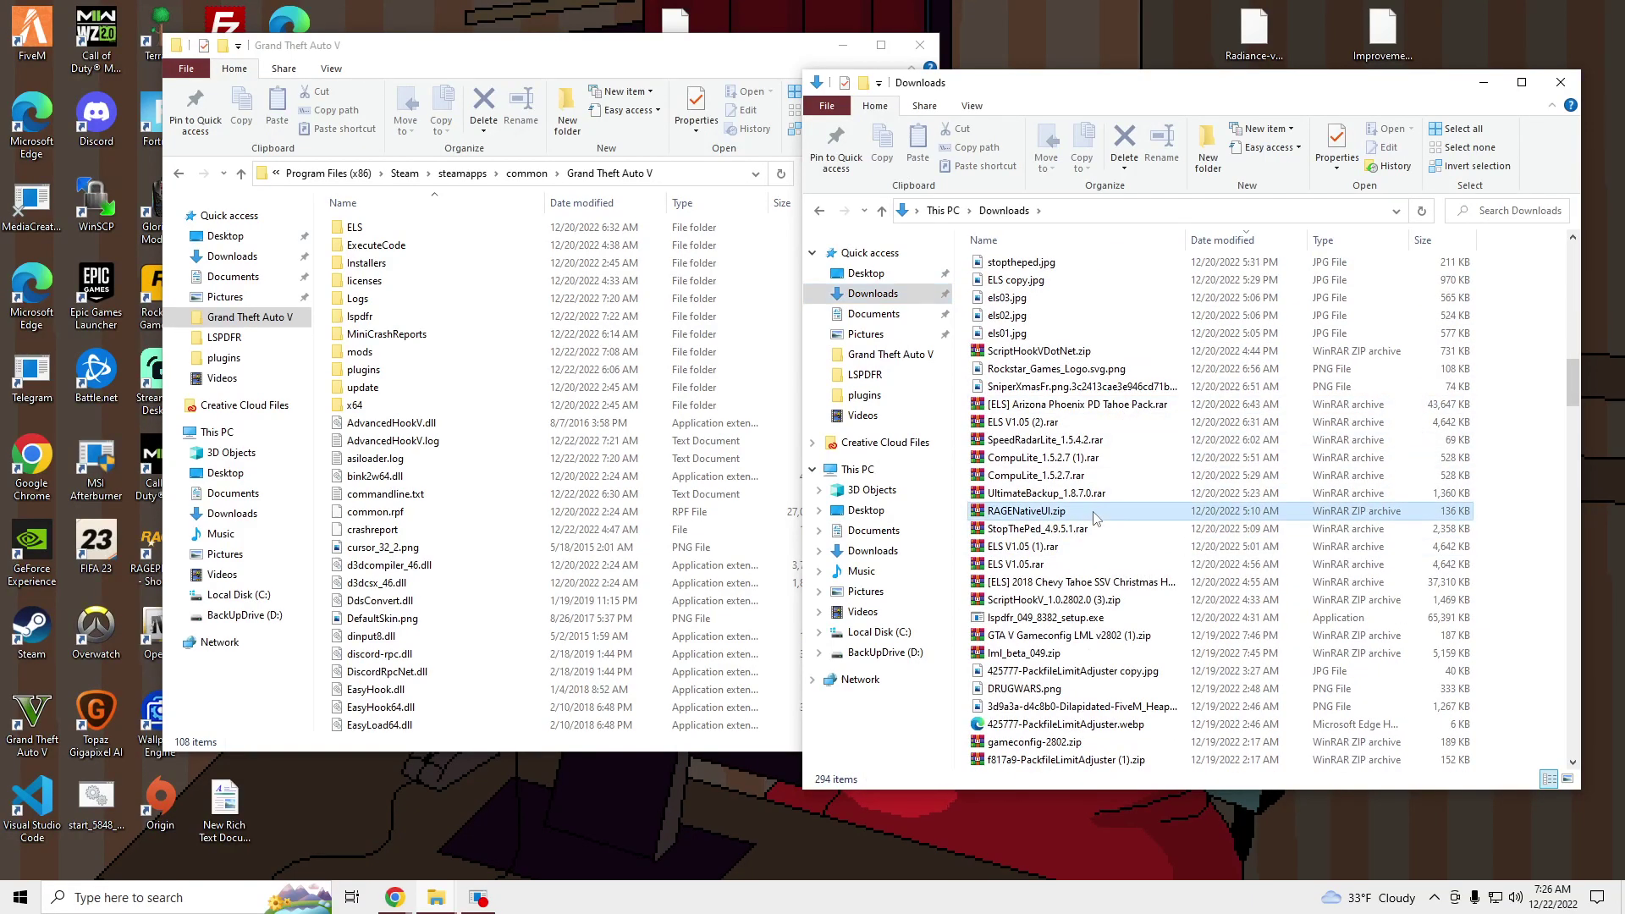
left_click_drag(1423, 288, 1334, 298)
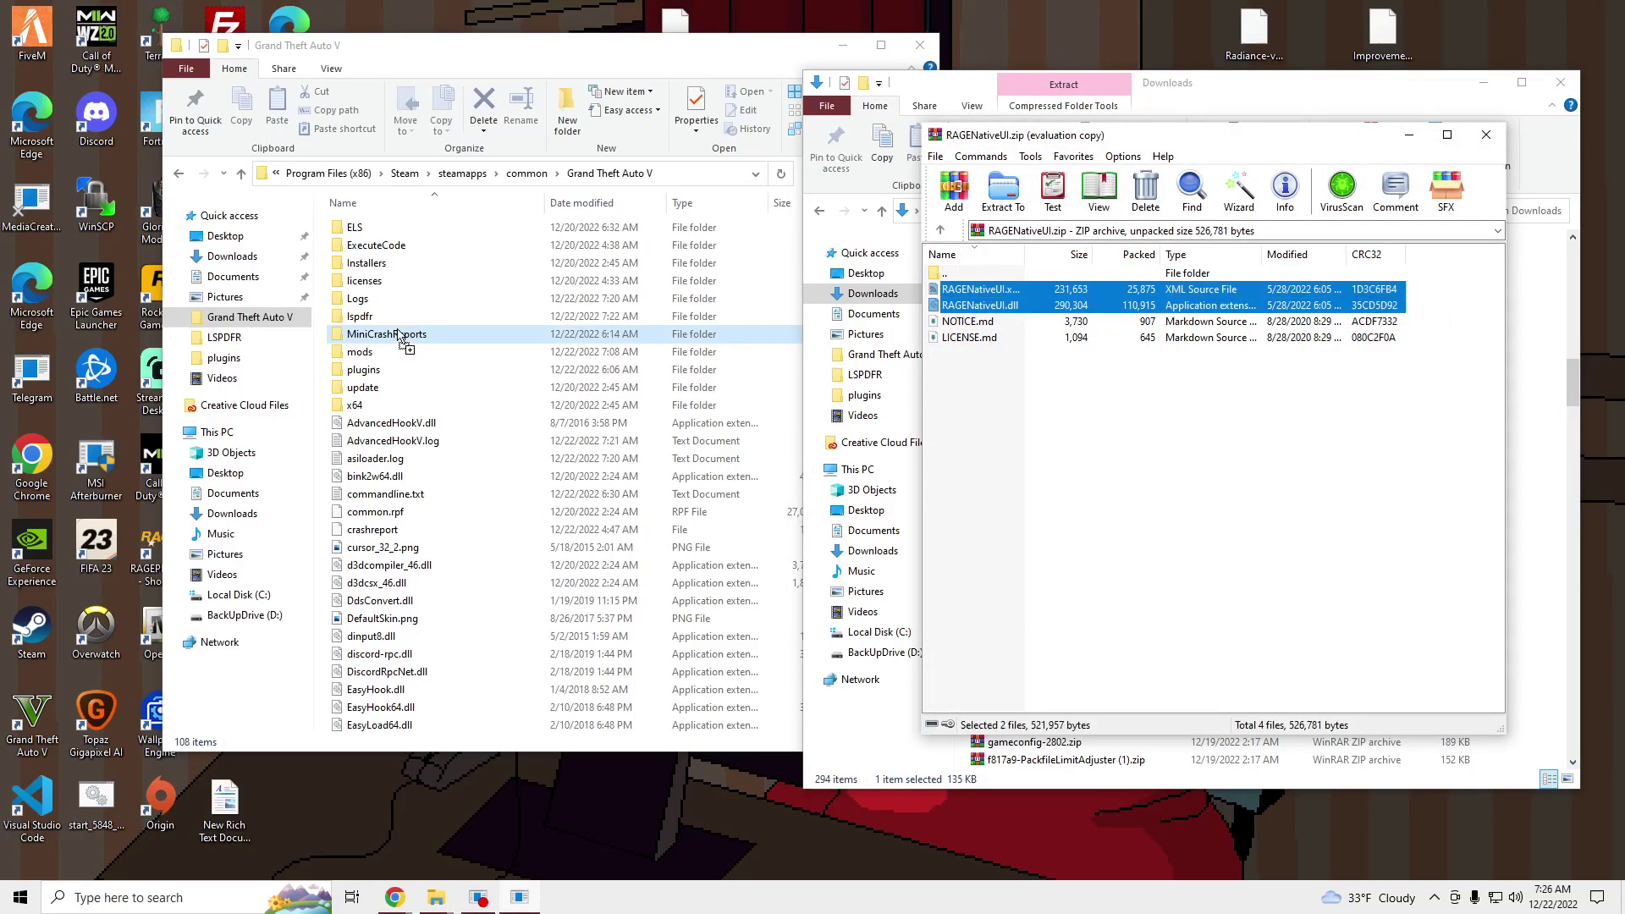
left_click_drag(1179, 314, 388, 327)
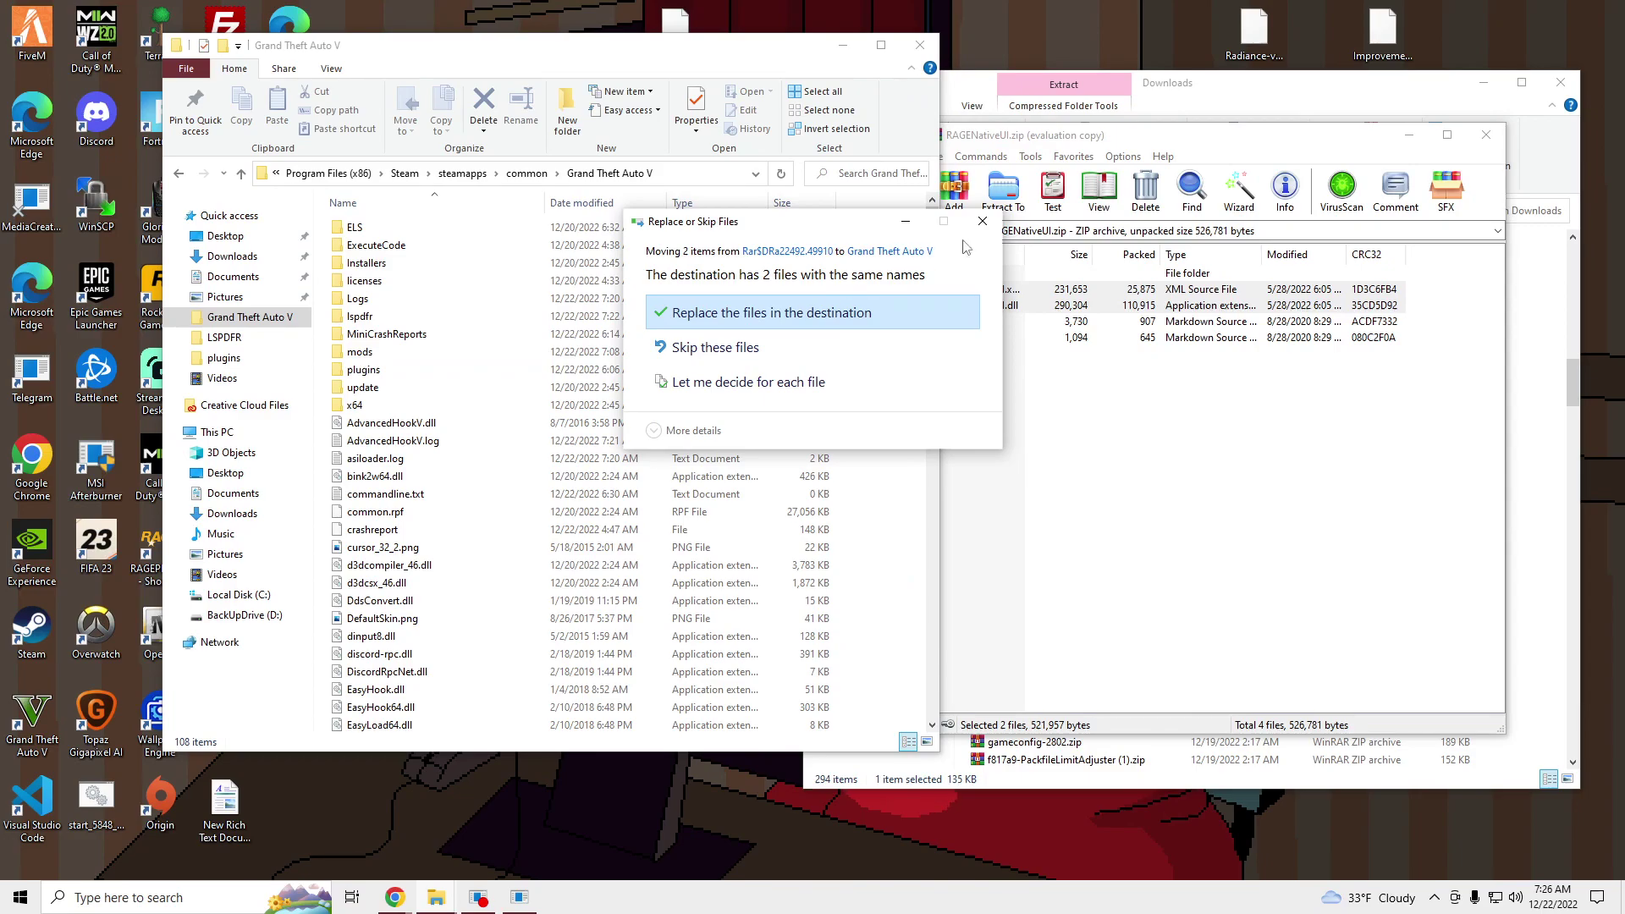
left_click(979, 235)
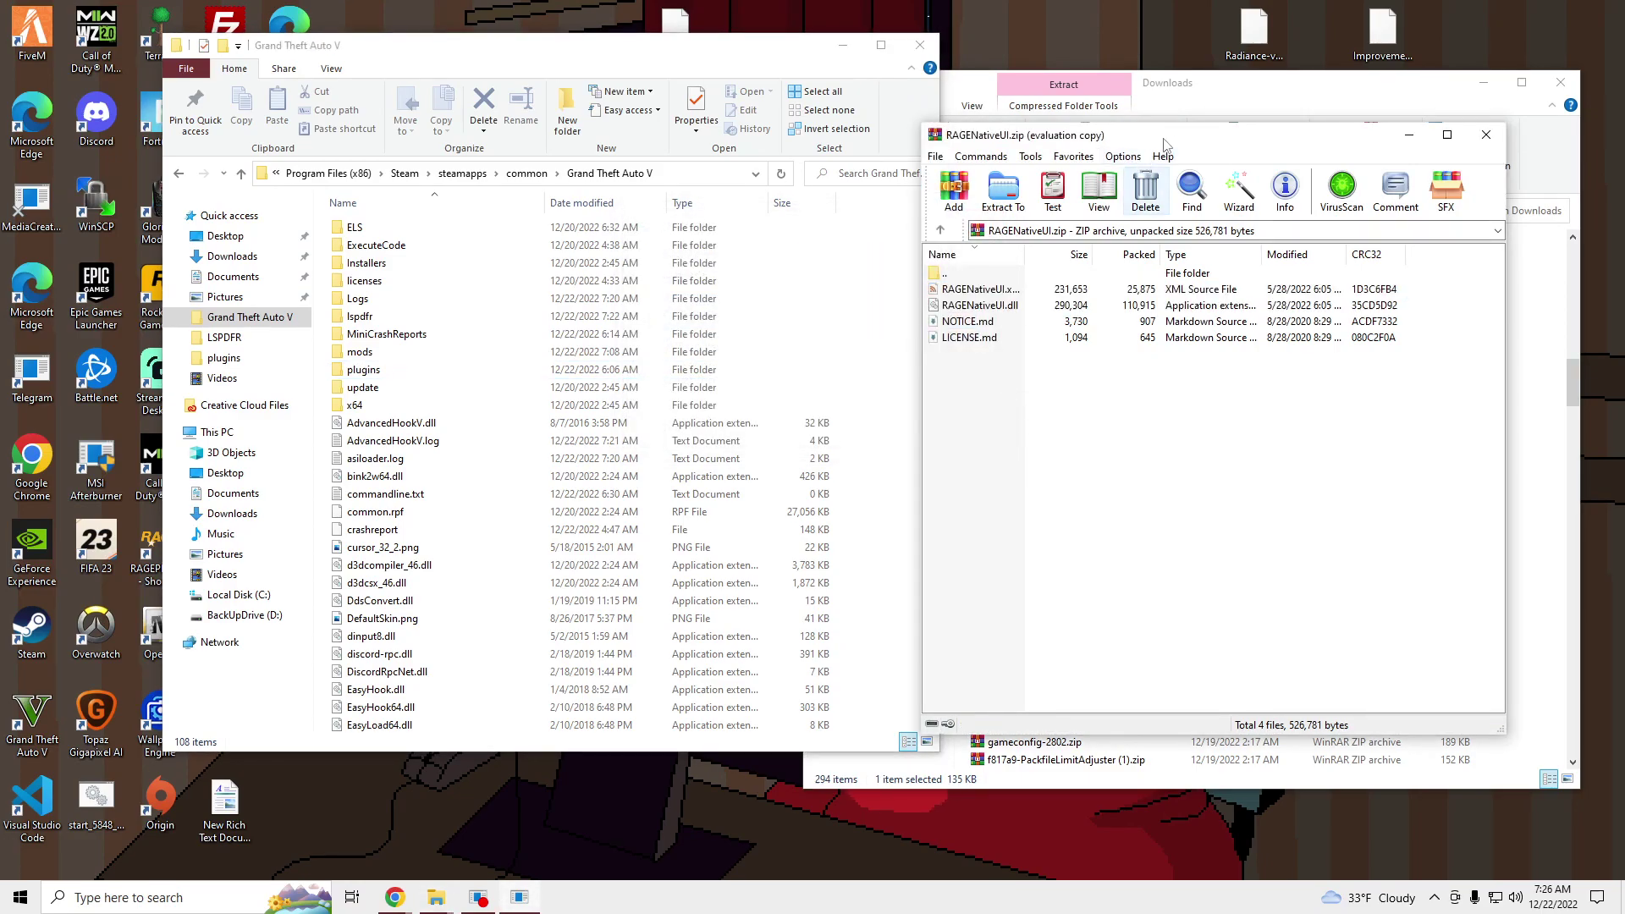
left_click(1487, 134)
Go into plugins > LSPDFR and open SuperCallouts.ini in Notepad with Edit
double_click(548, 370)
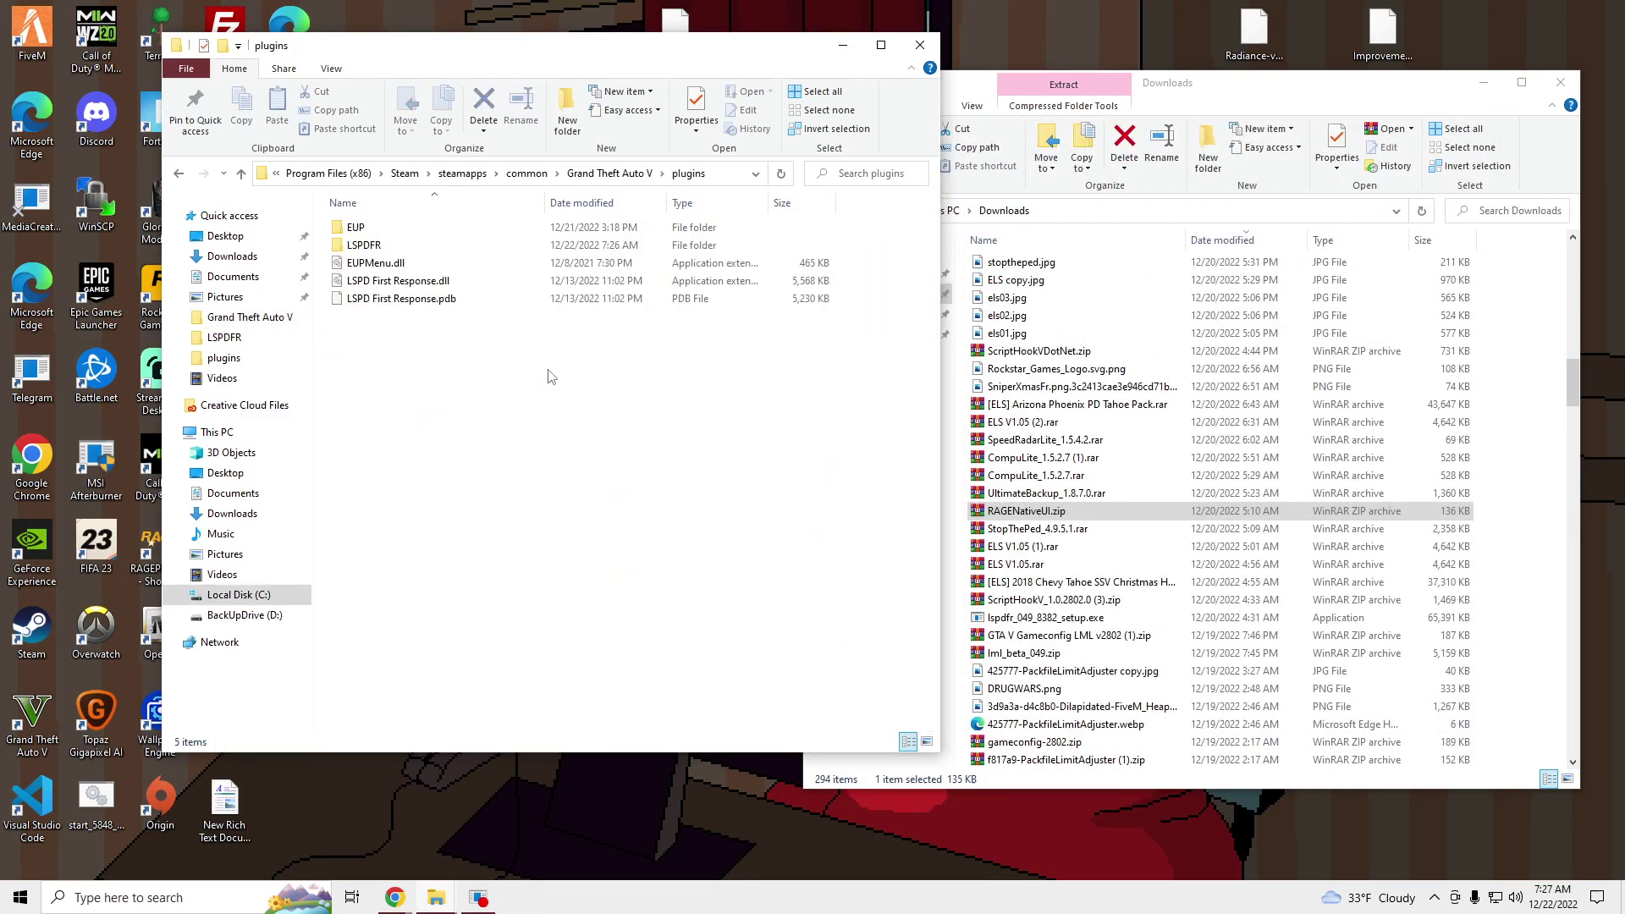
double_click(472, 244)
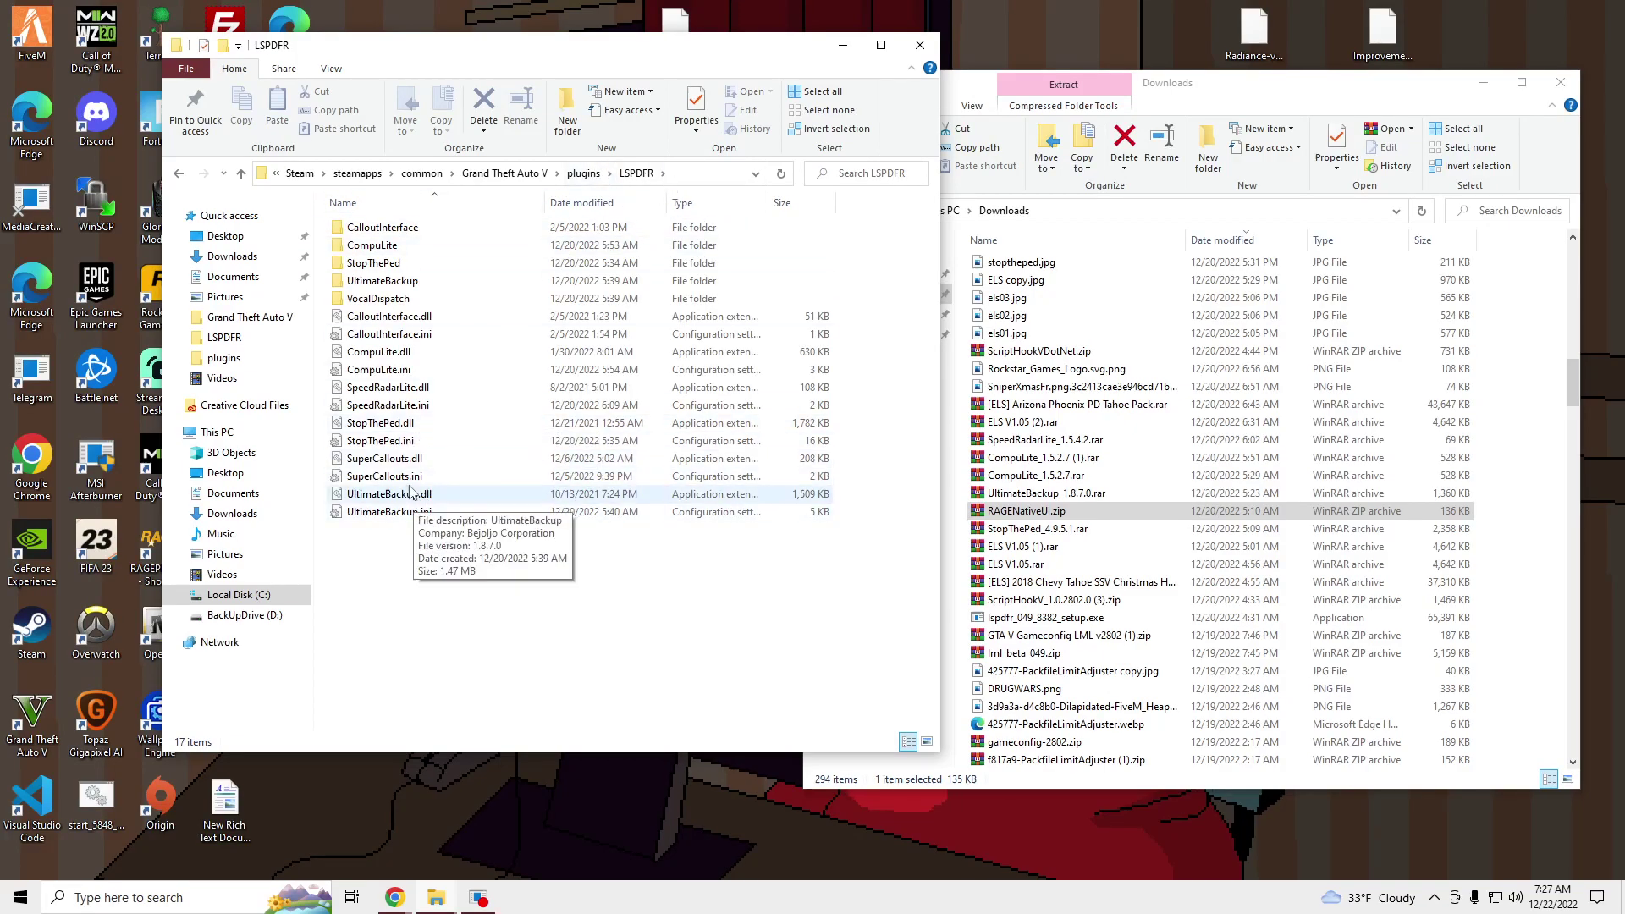
left_click(377, 480)
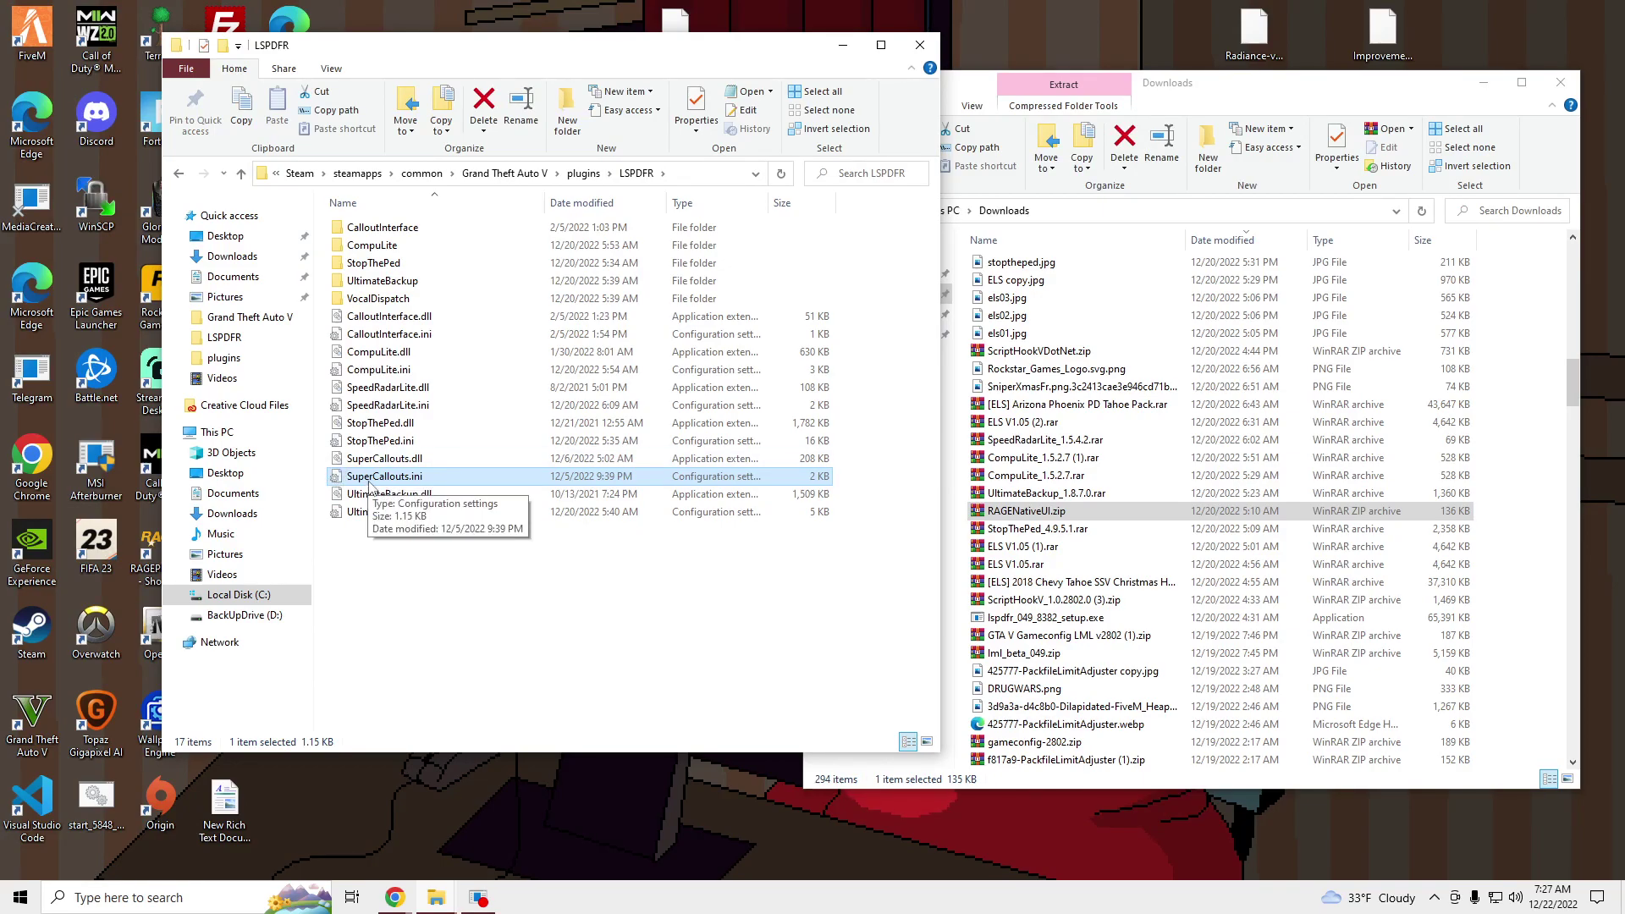
right_click(373, 480)
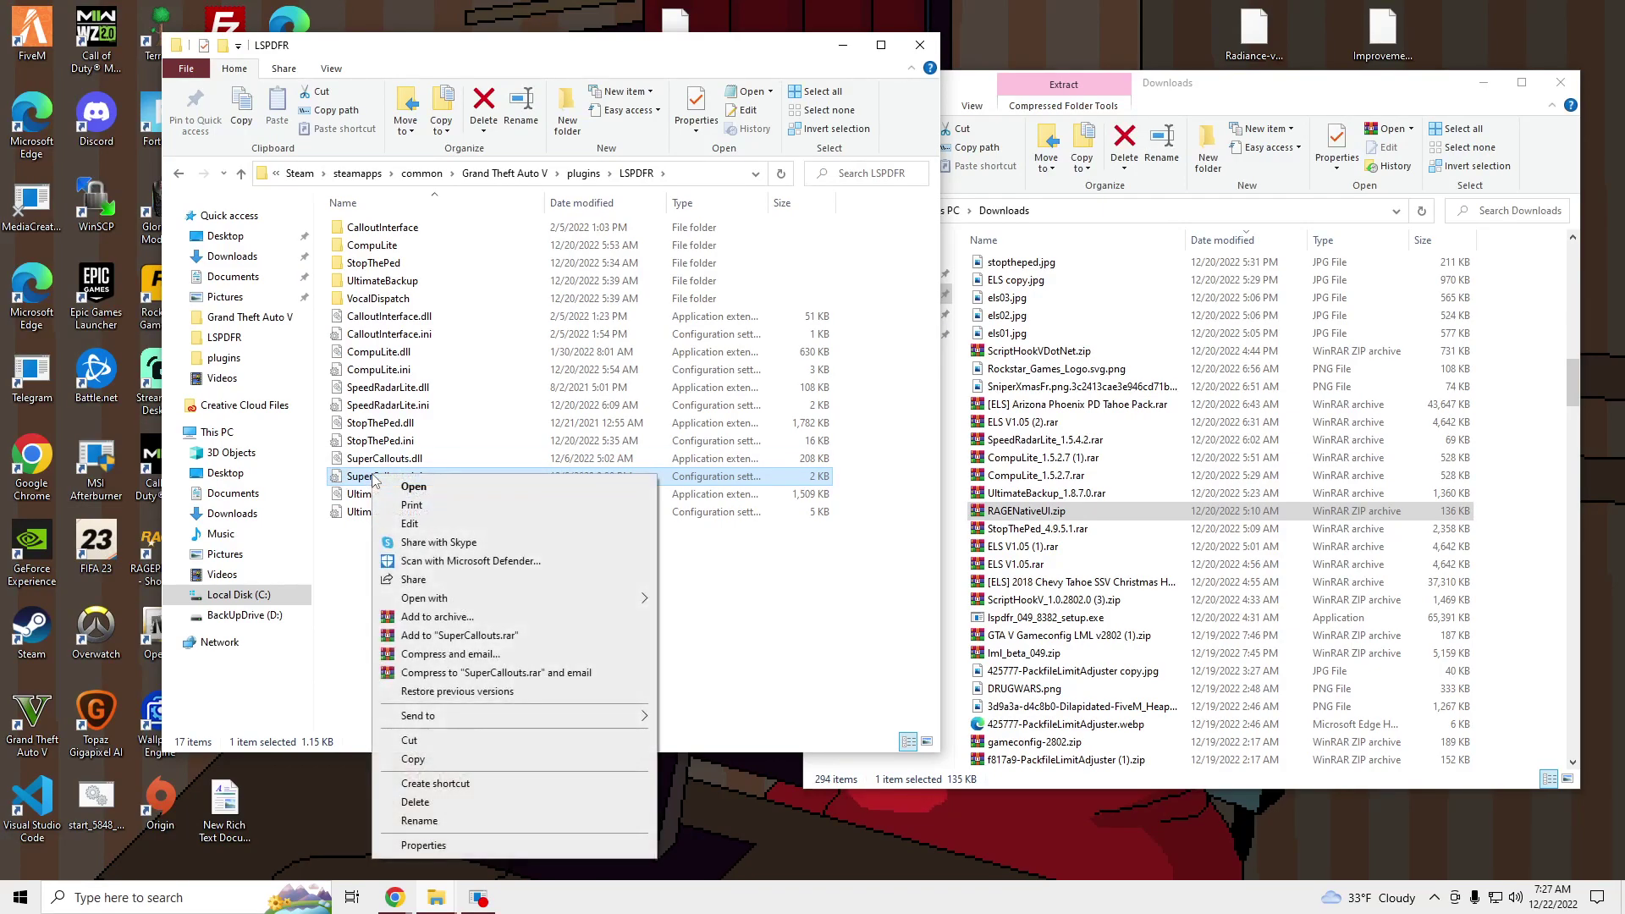
left_click(410, 523)
scroll(290, 420, "down", 3)
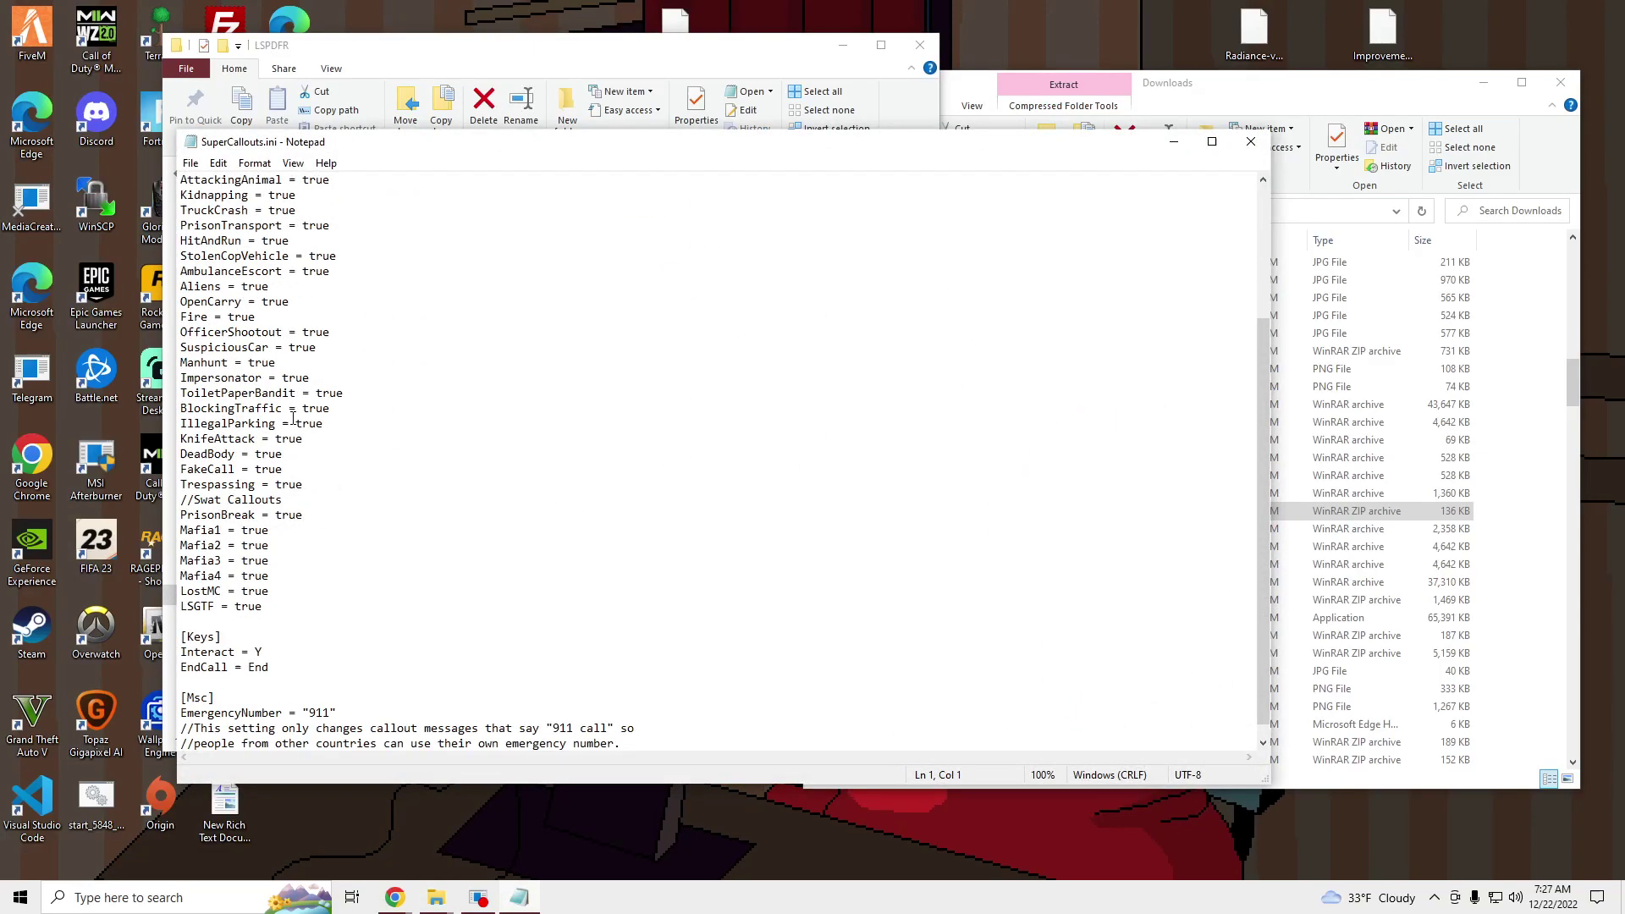
scroll(297, 414, "down", 1)
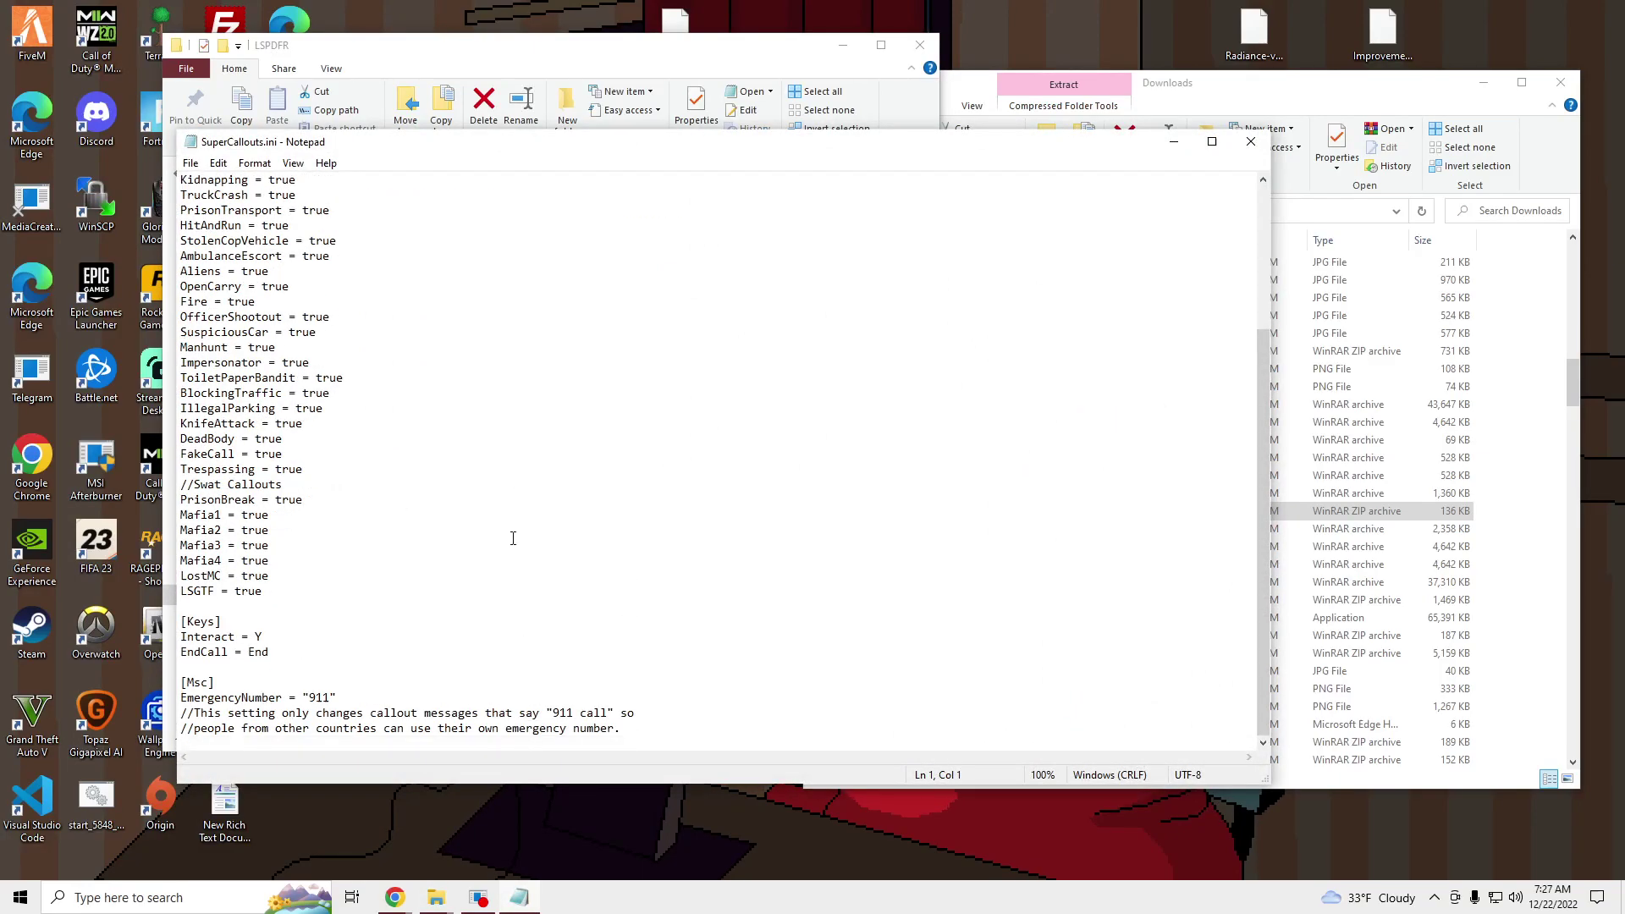
scroll(513, 539, "up", 4)
scroll(427, 521, "down", 4)
Close SuperCallouts.ini in Notepad without changes and close the Downloads Explorer window
left_click(1240, 149)
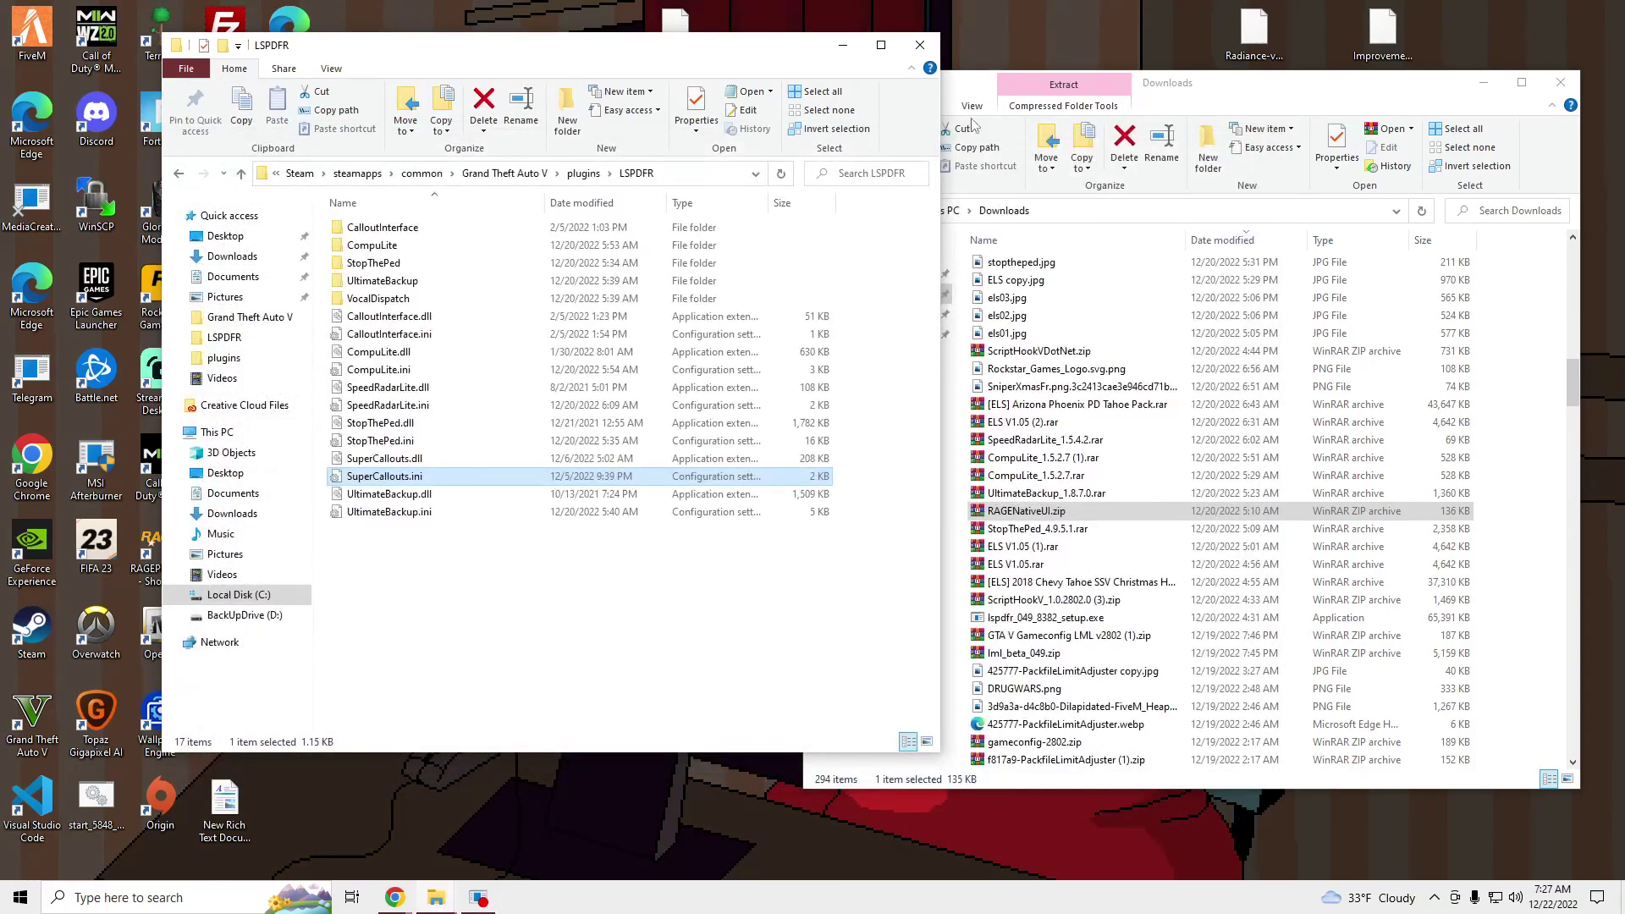
left_click_drag(1254, 87, 1228, 101)
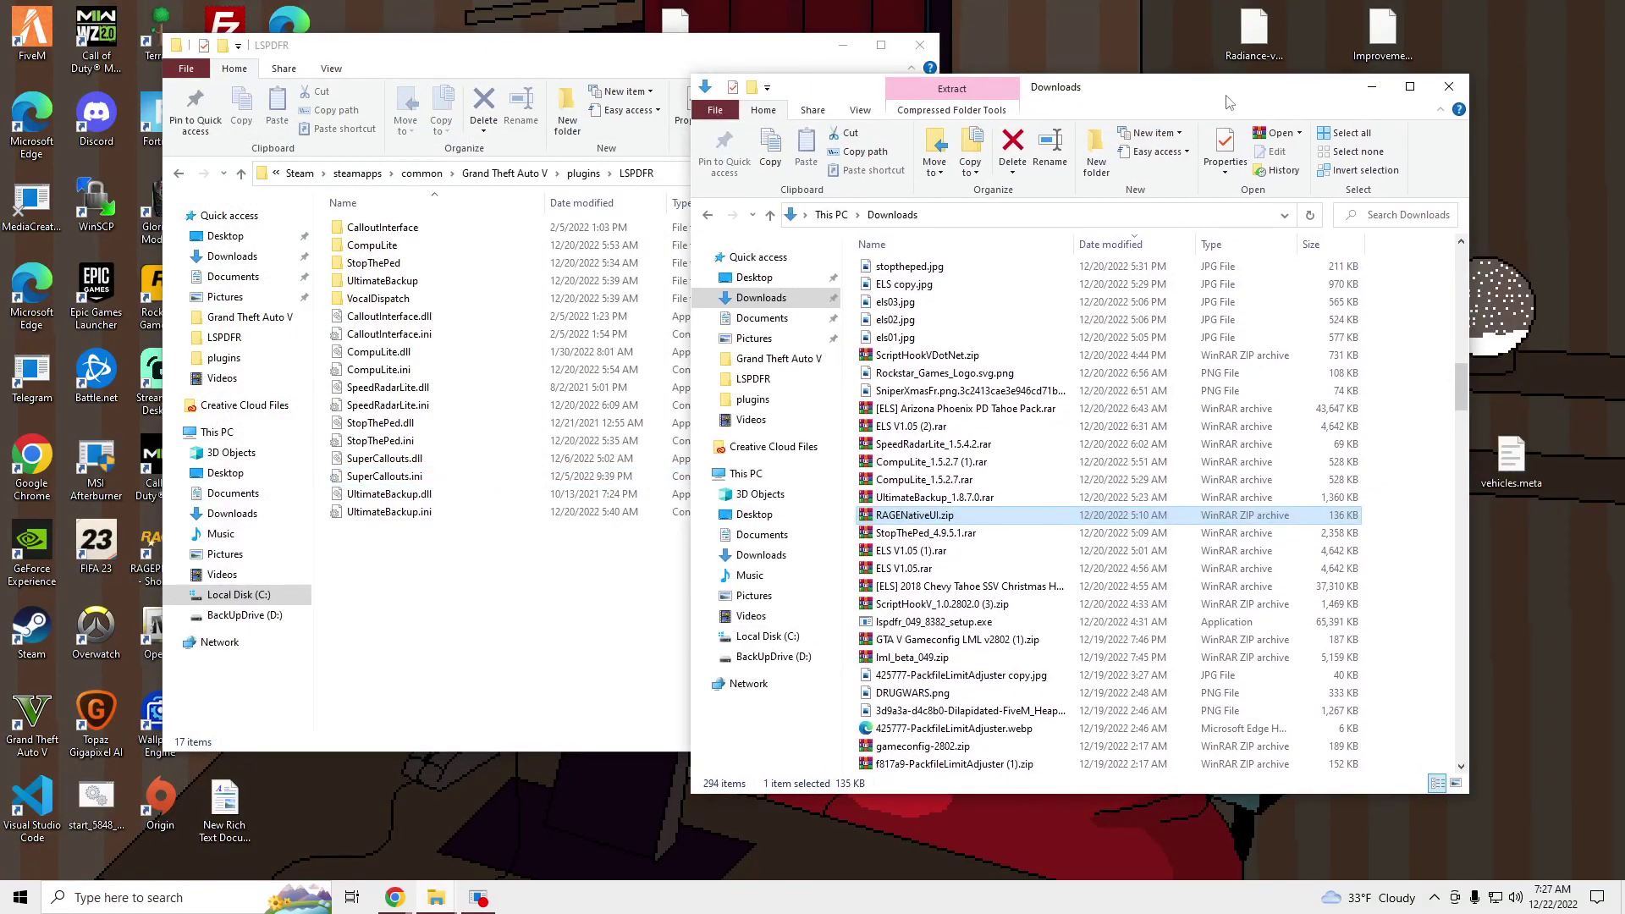
left_click(1449, 86)
Close the Downloads window and teleport to Mission Row with the GotoPD console command
left_click(505, 173)
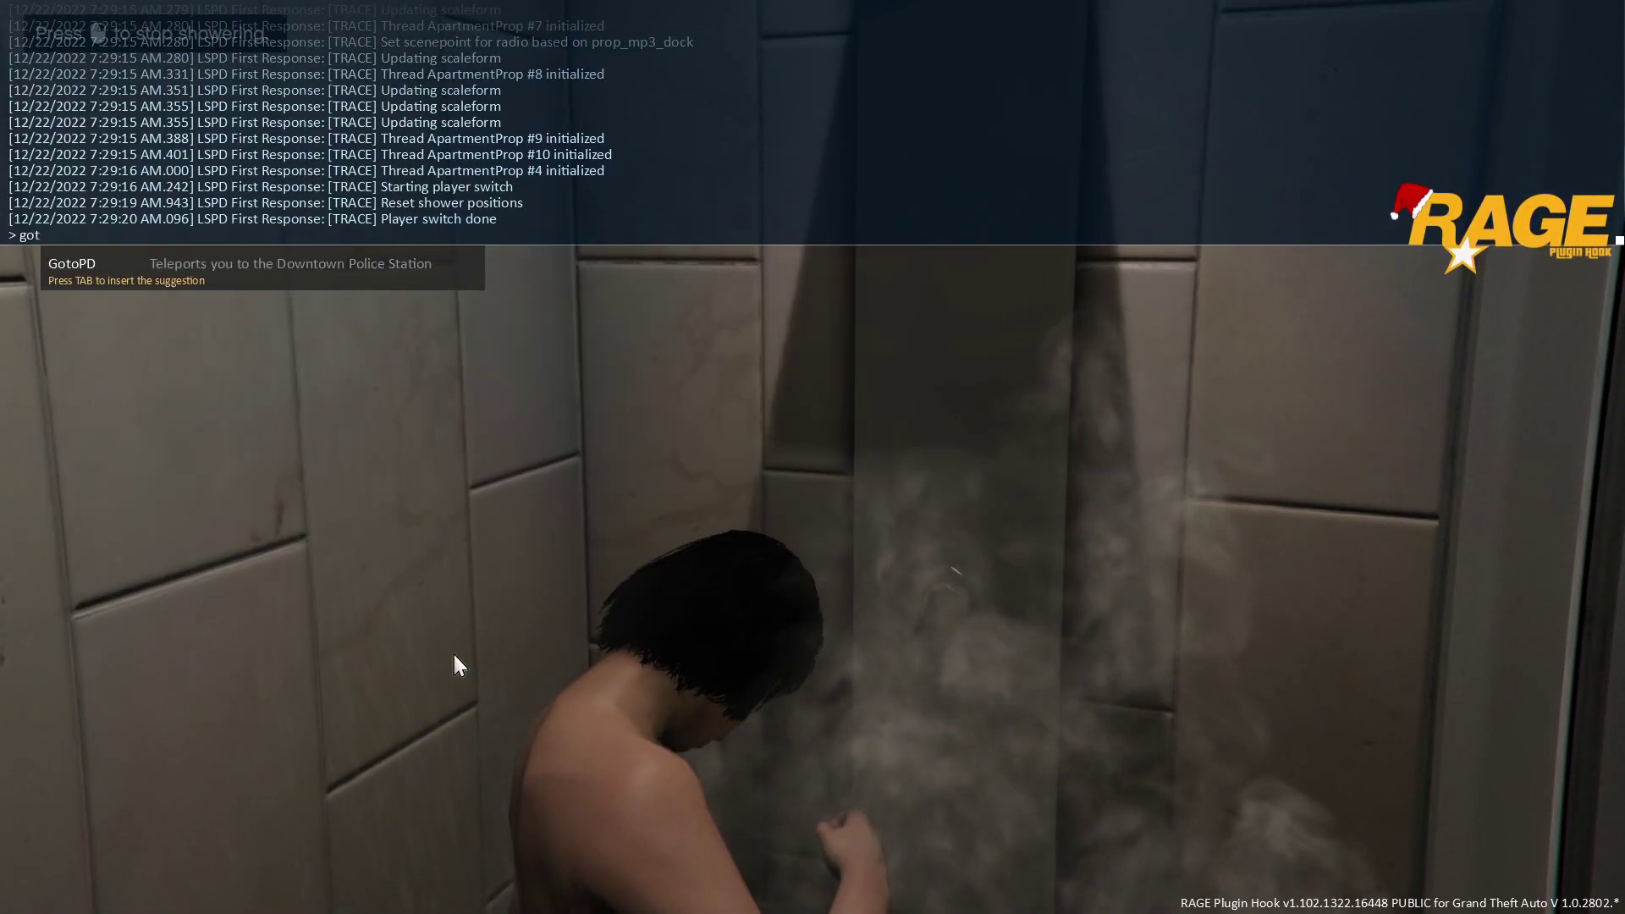
key("Tab")
key("Return")
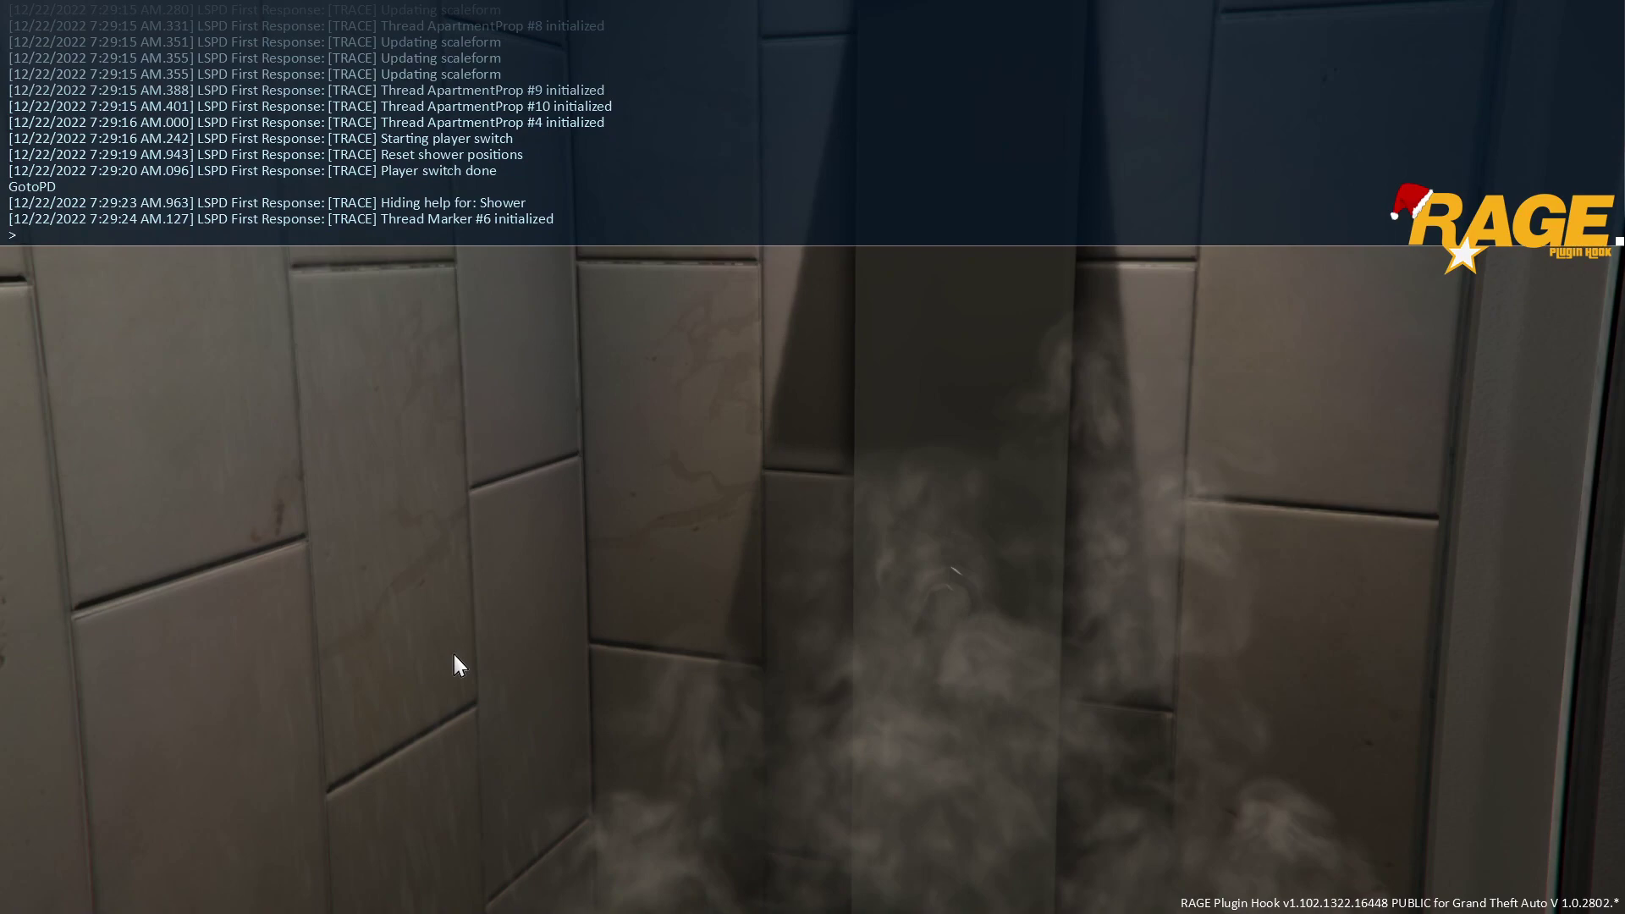
key("F4")
key("F4")
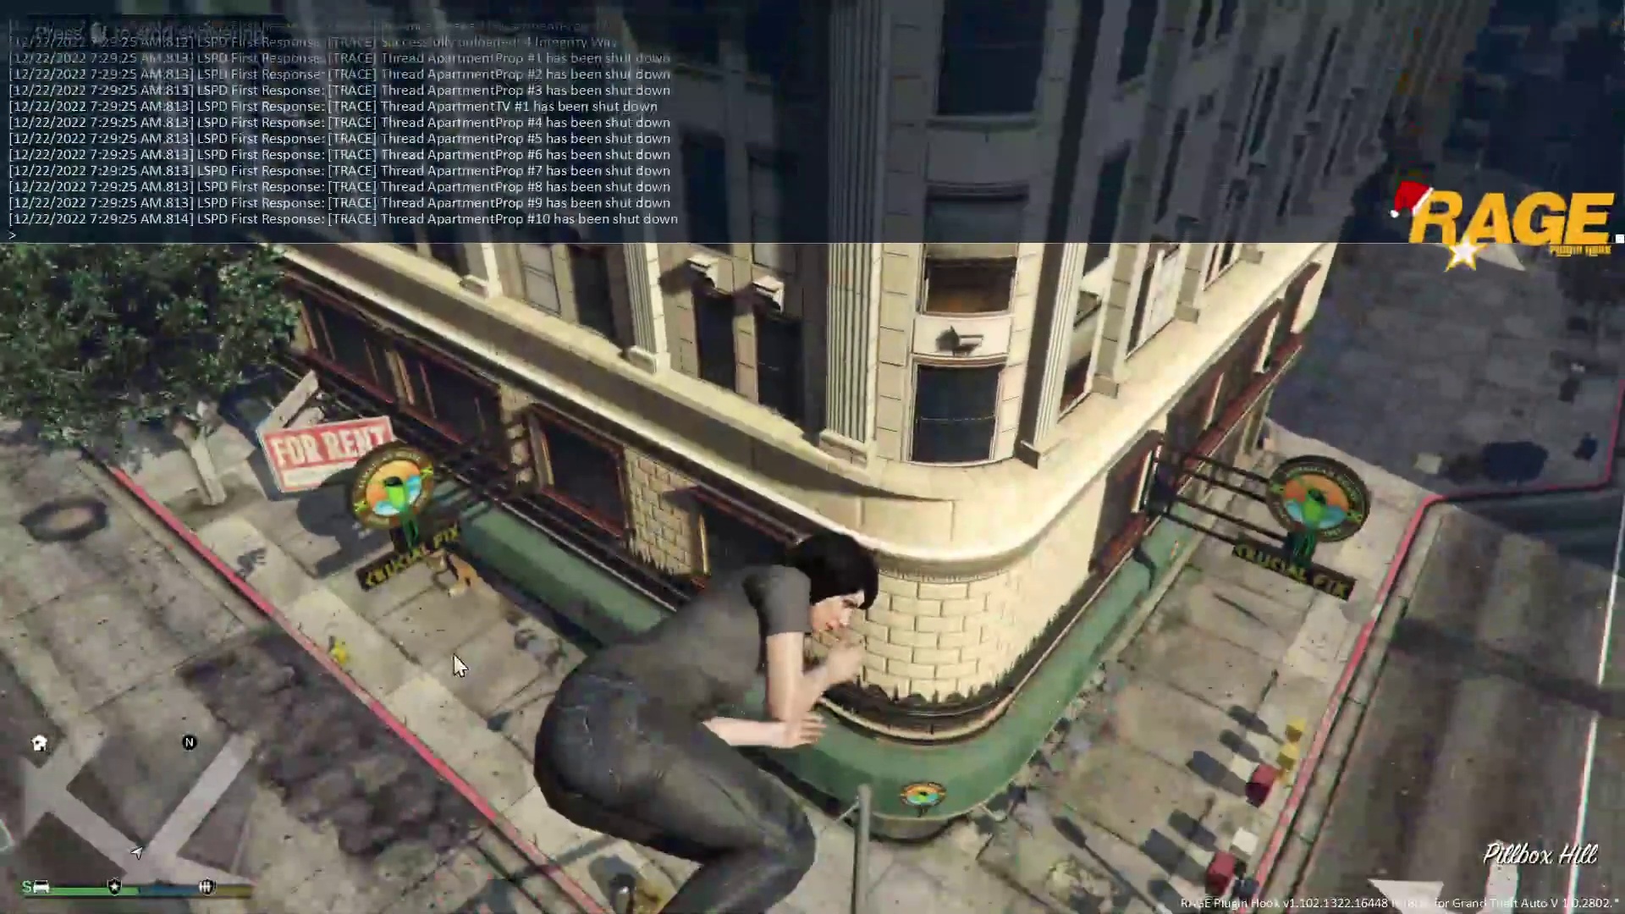
type("got")
key("Tab")
key("Return")
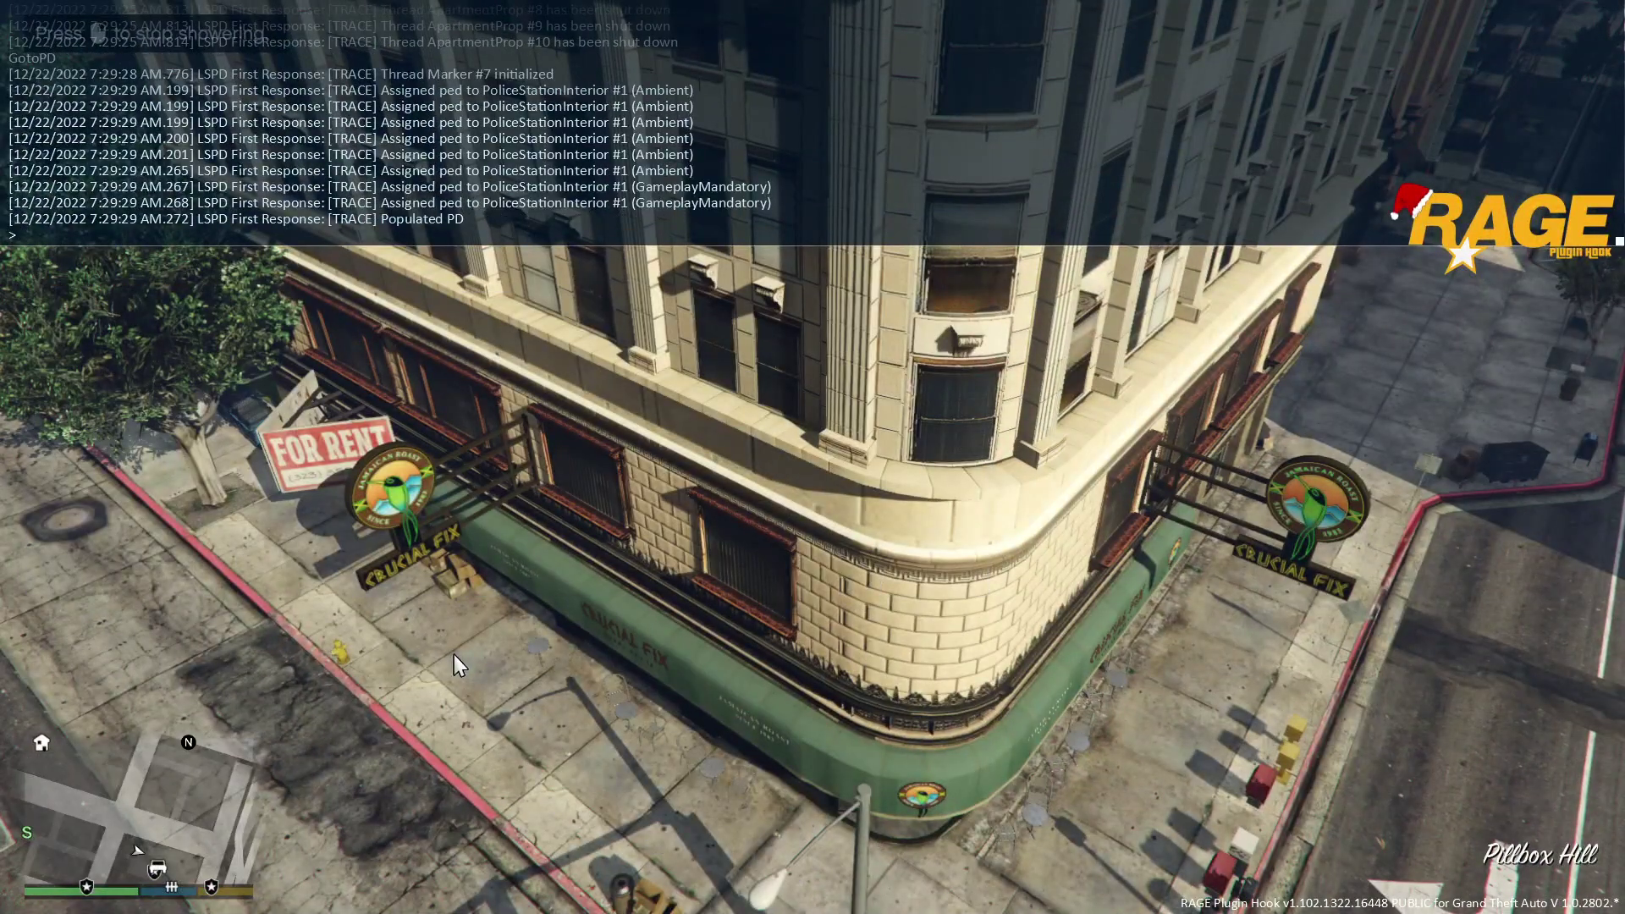
key("F4")
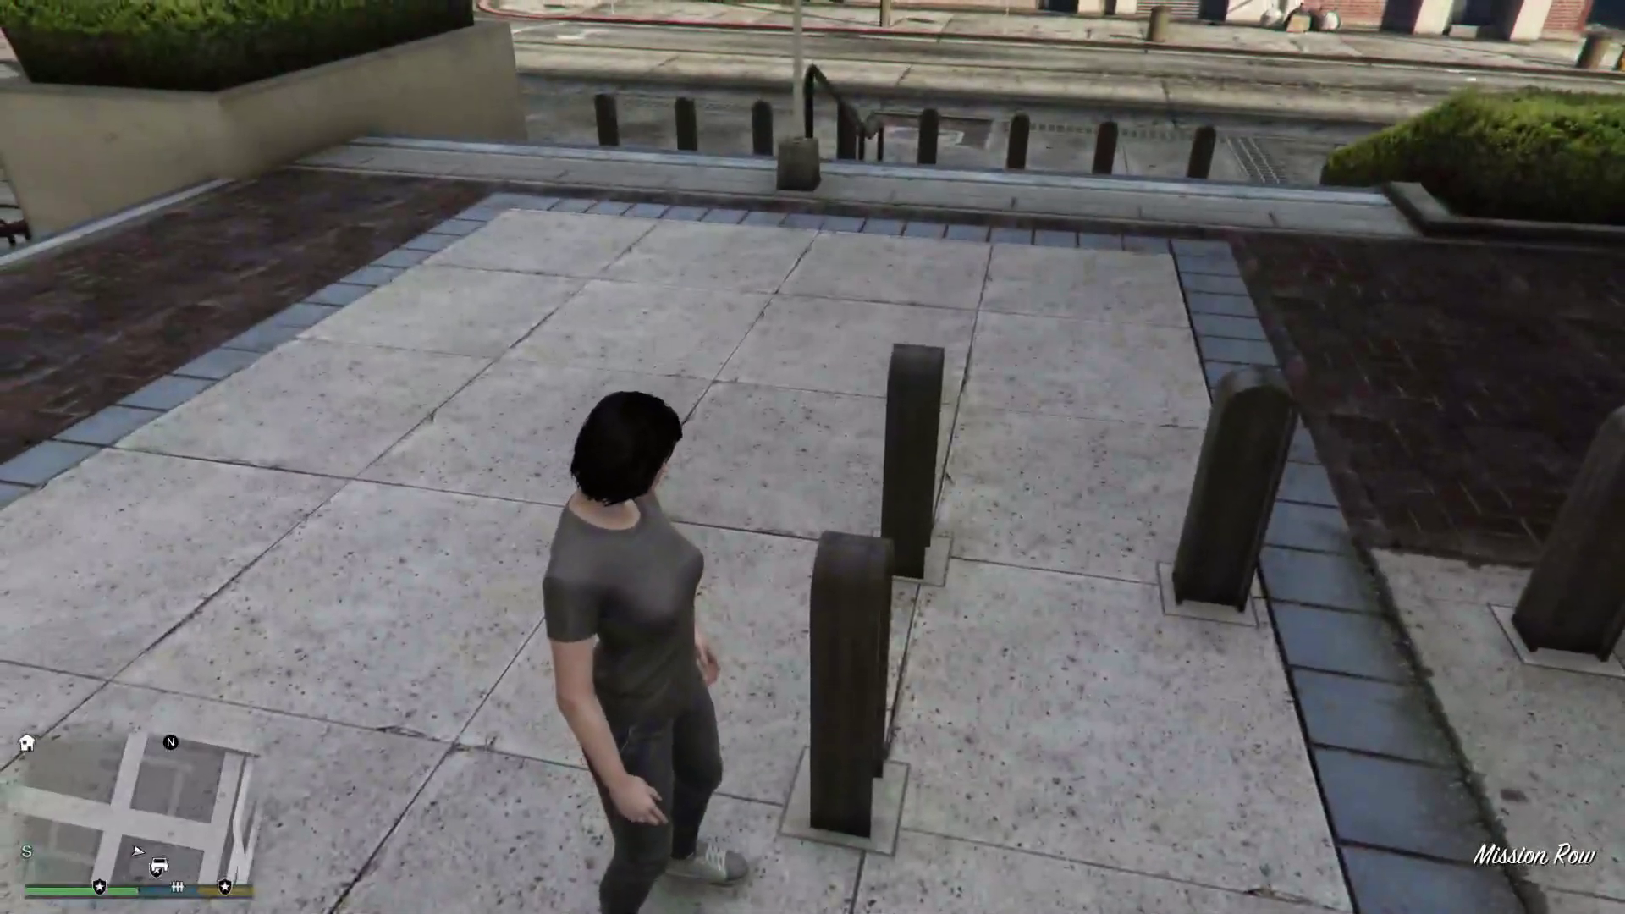
key("F4")
type("for")
Run ForceDuty, wait for SuperCallouts 3.4.0.0 to load, and close the console
key("Tab")
key("Return")
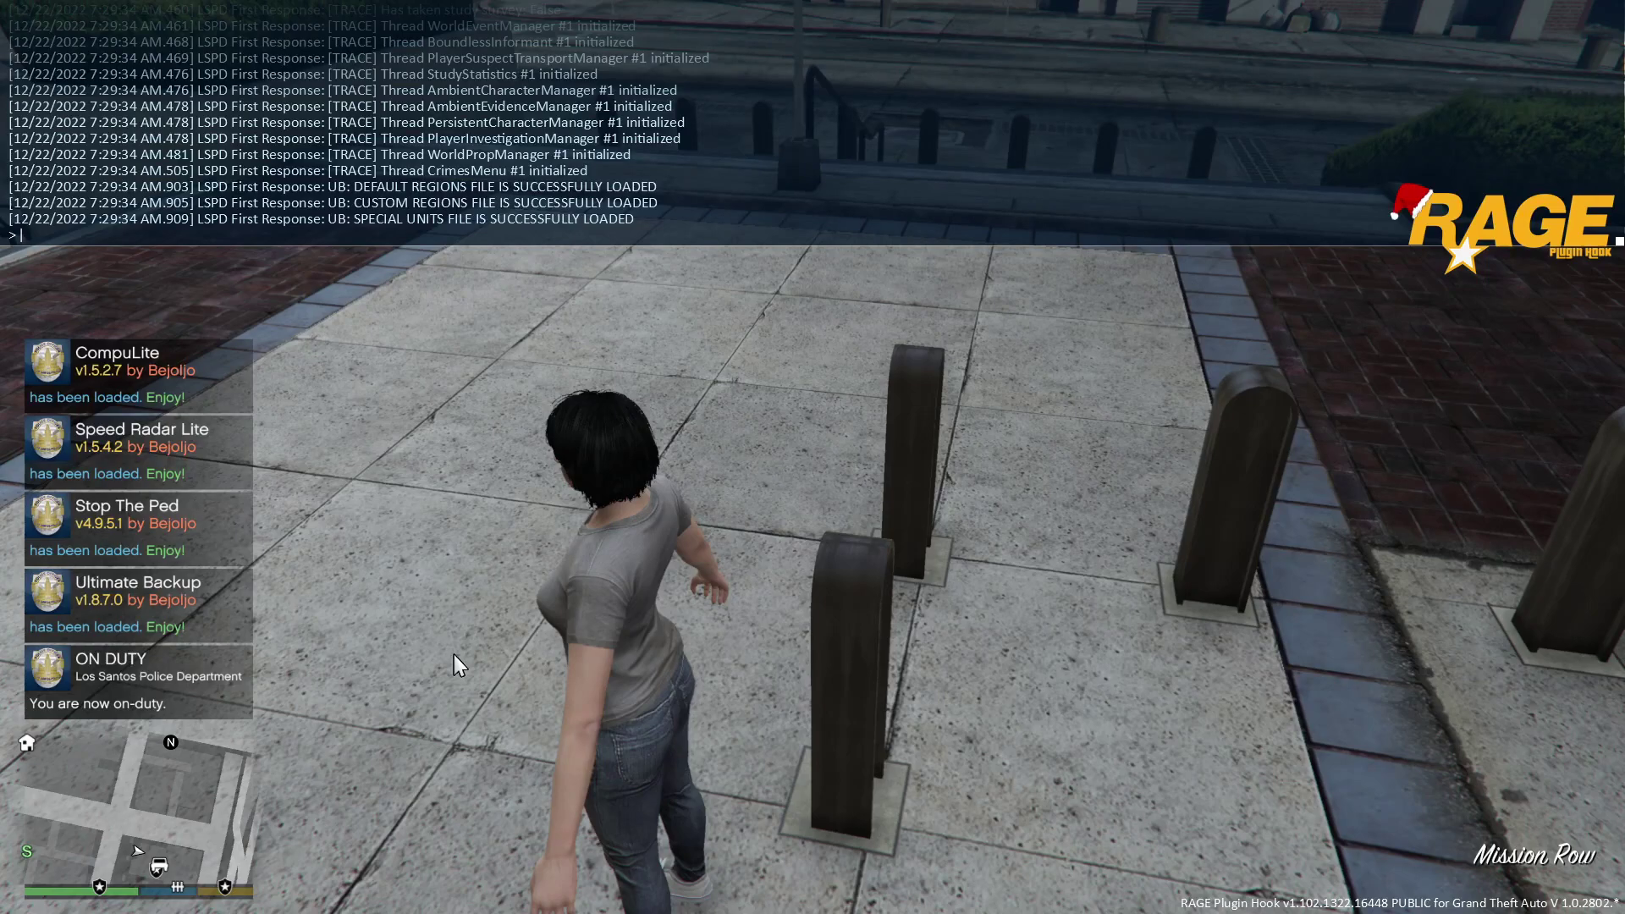
key("Escape")
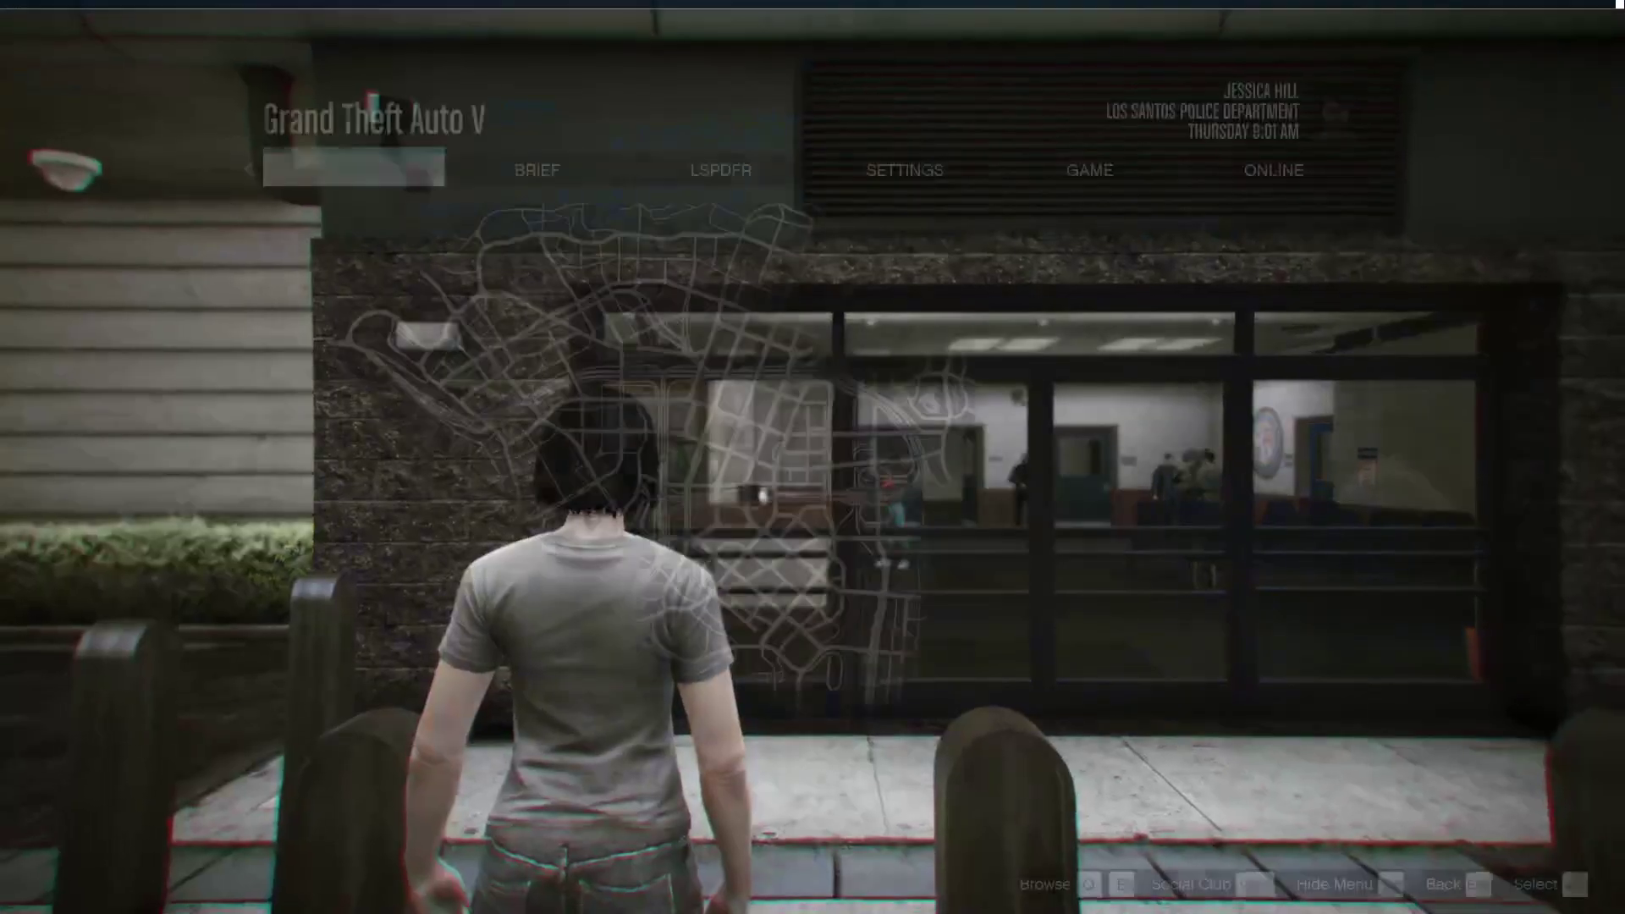
key("Escape")
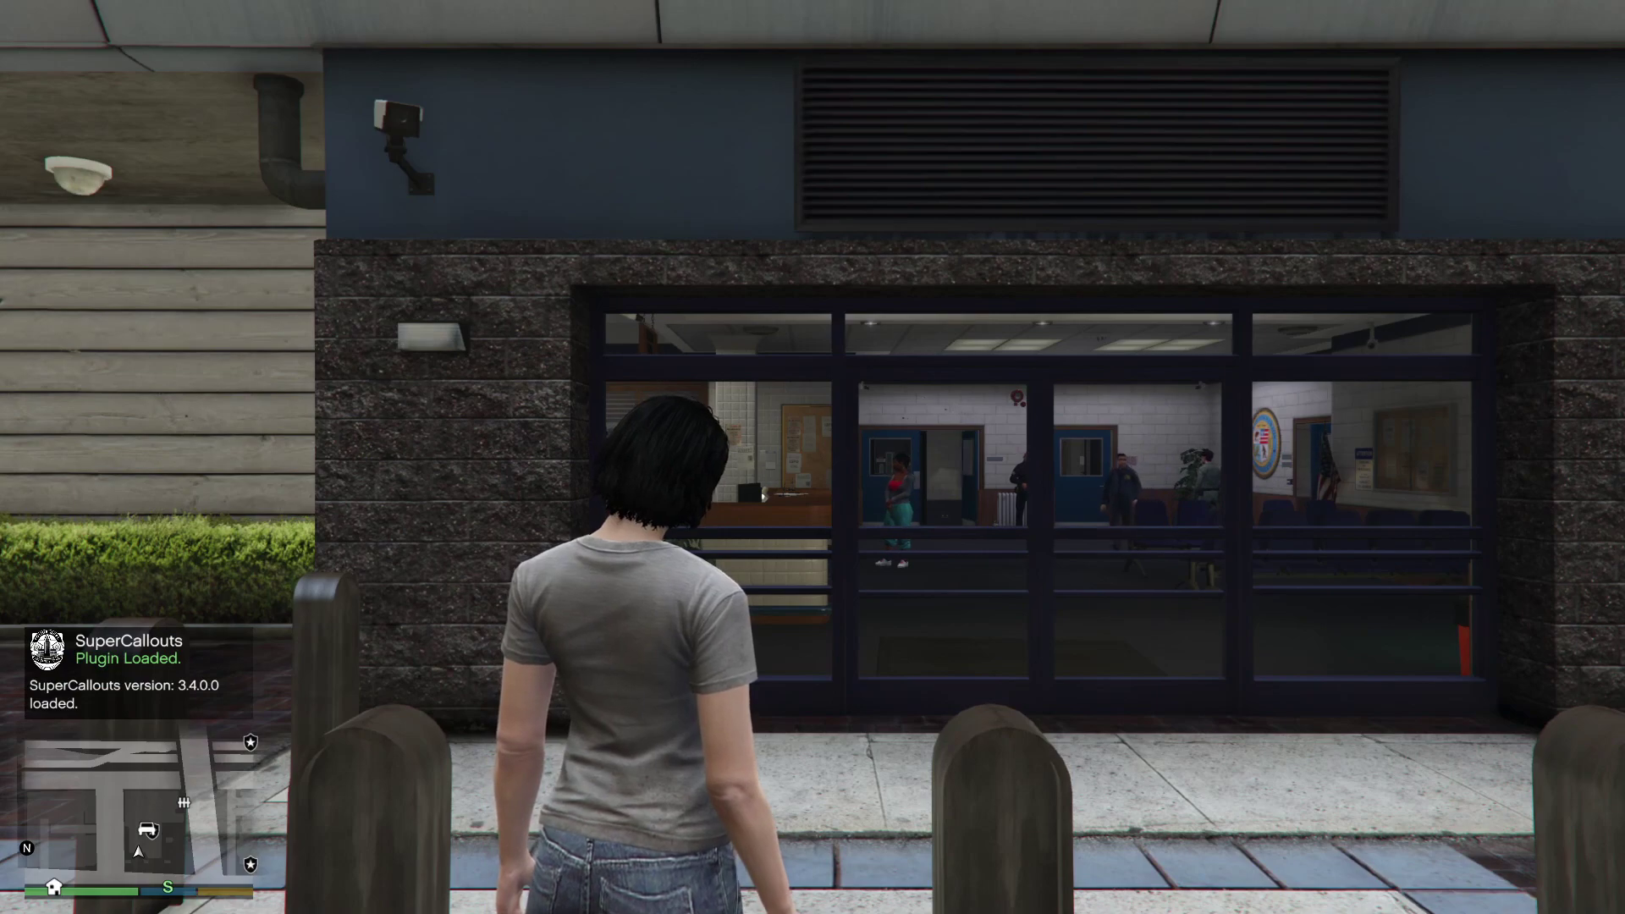
Force the Fire callout from the pause menu's LSPDFR Callouts list
key("Escape")
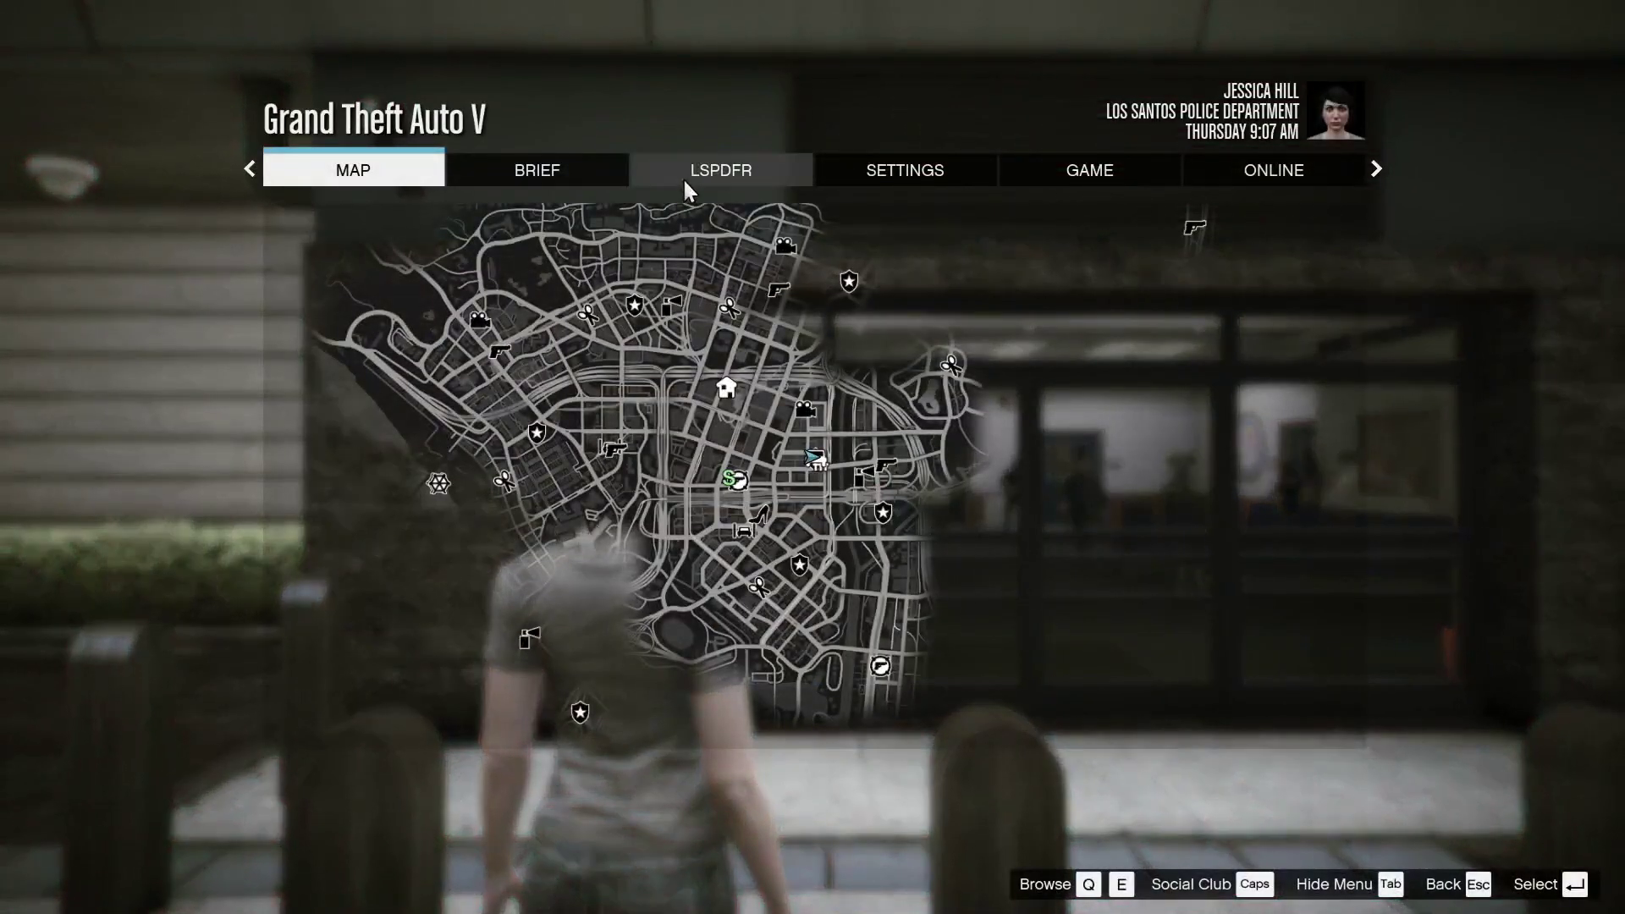
left_click(686, 175)
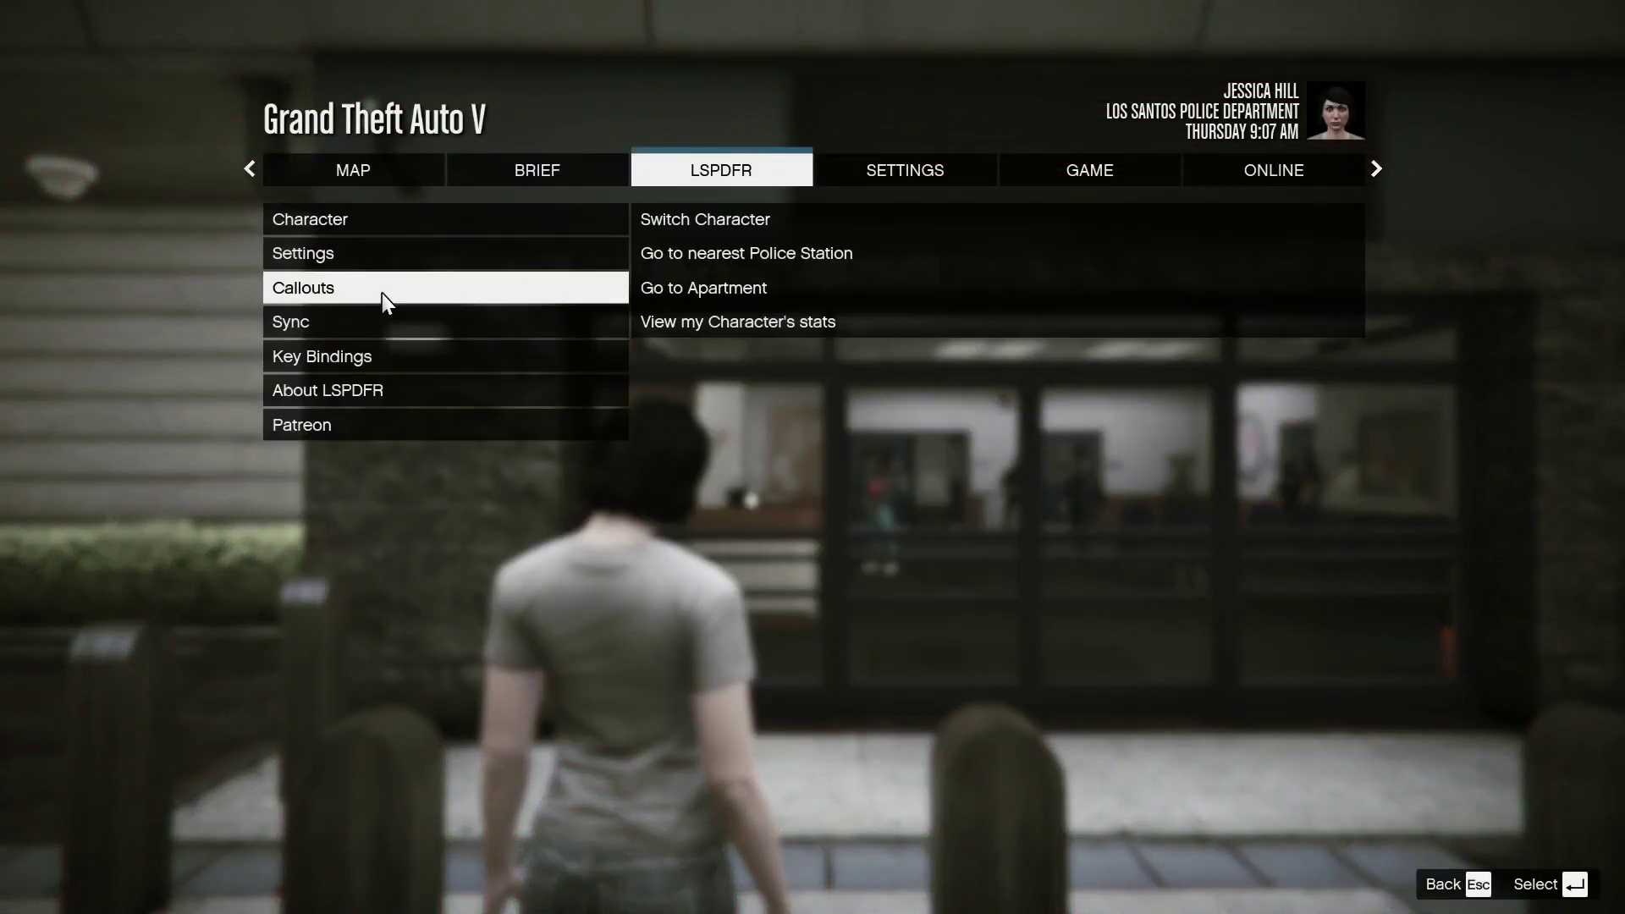
left_click(381, 295)
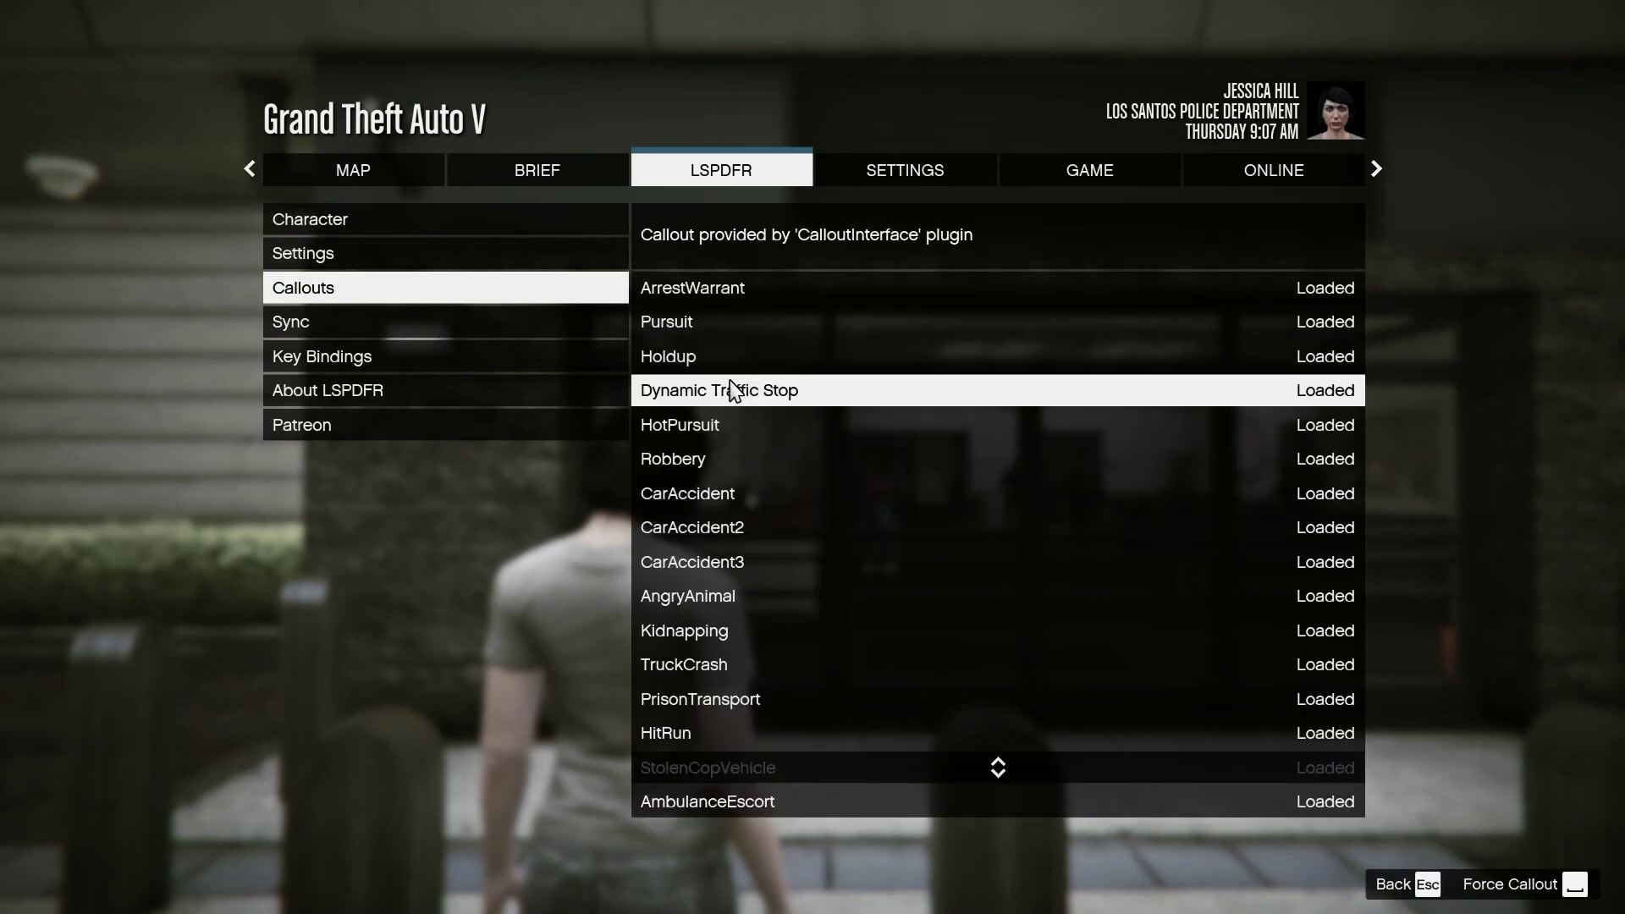
key("Down")
key("Down")
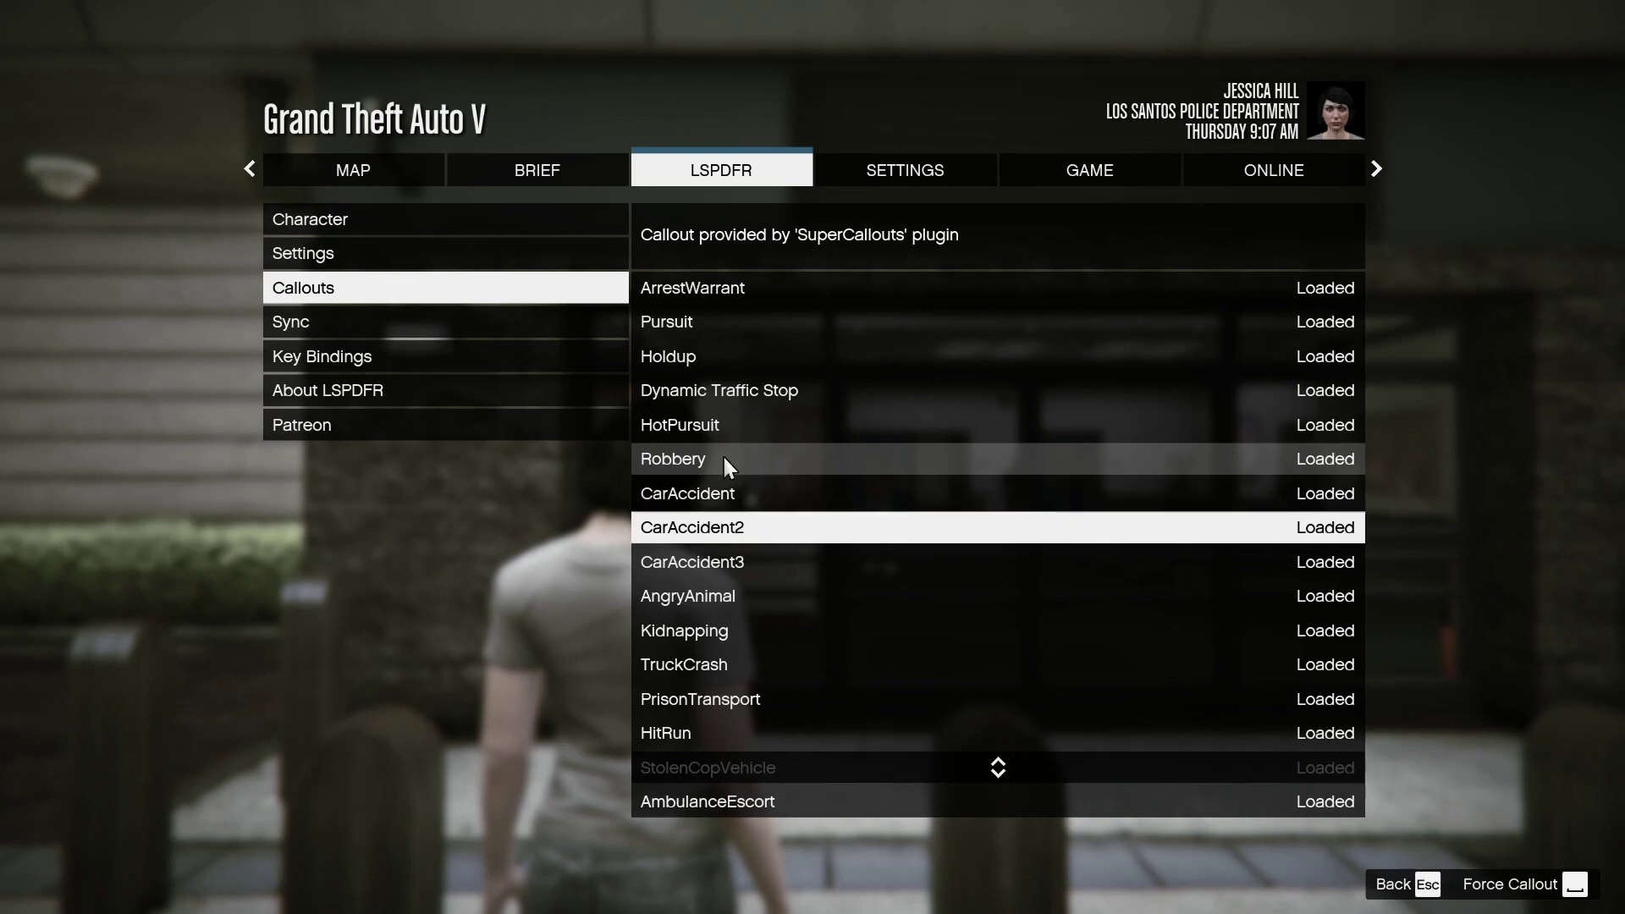
key("Down")
key("Down")
key("Down")
key("Down")
key("Down")
key("Down")
key("Down")
key("Down")
key("Down")
key("Down")
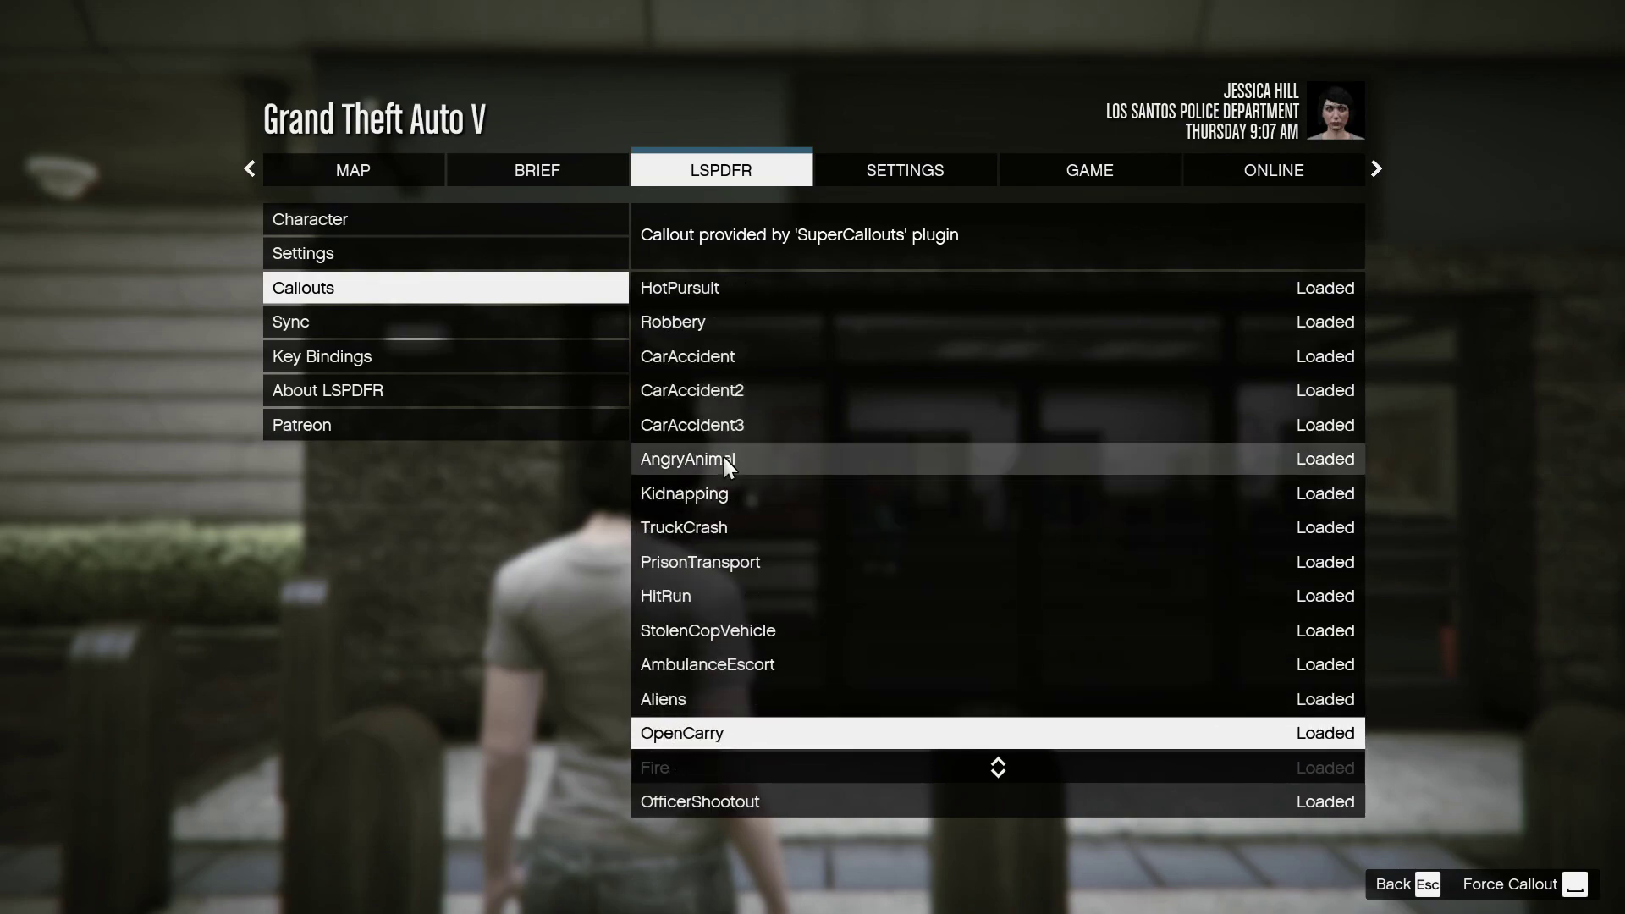
key("Down")
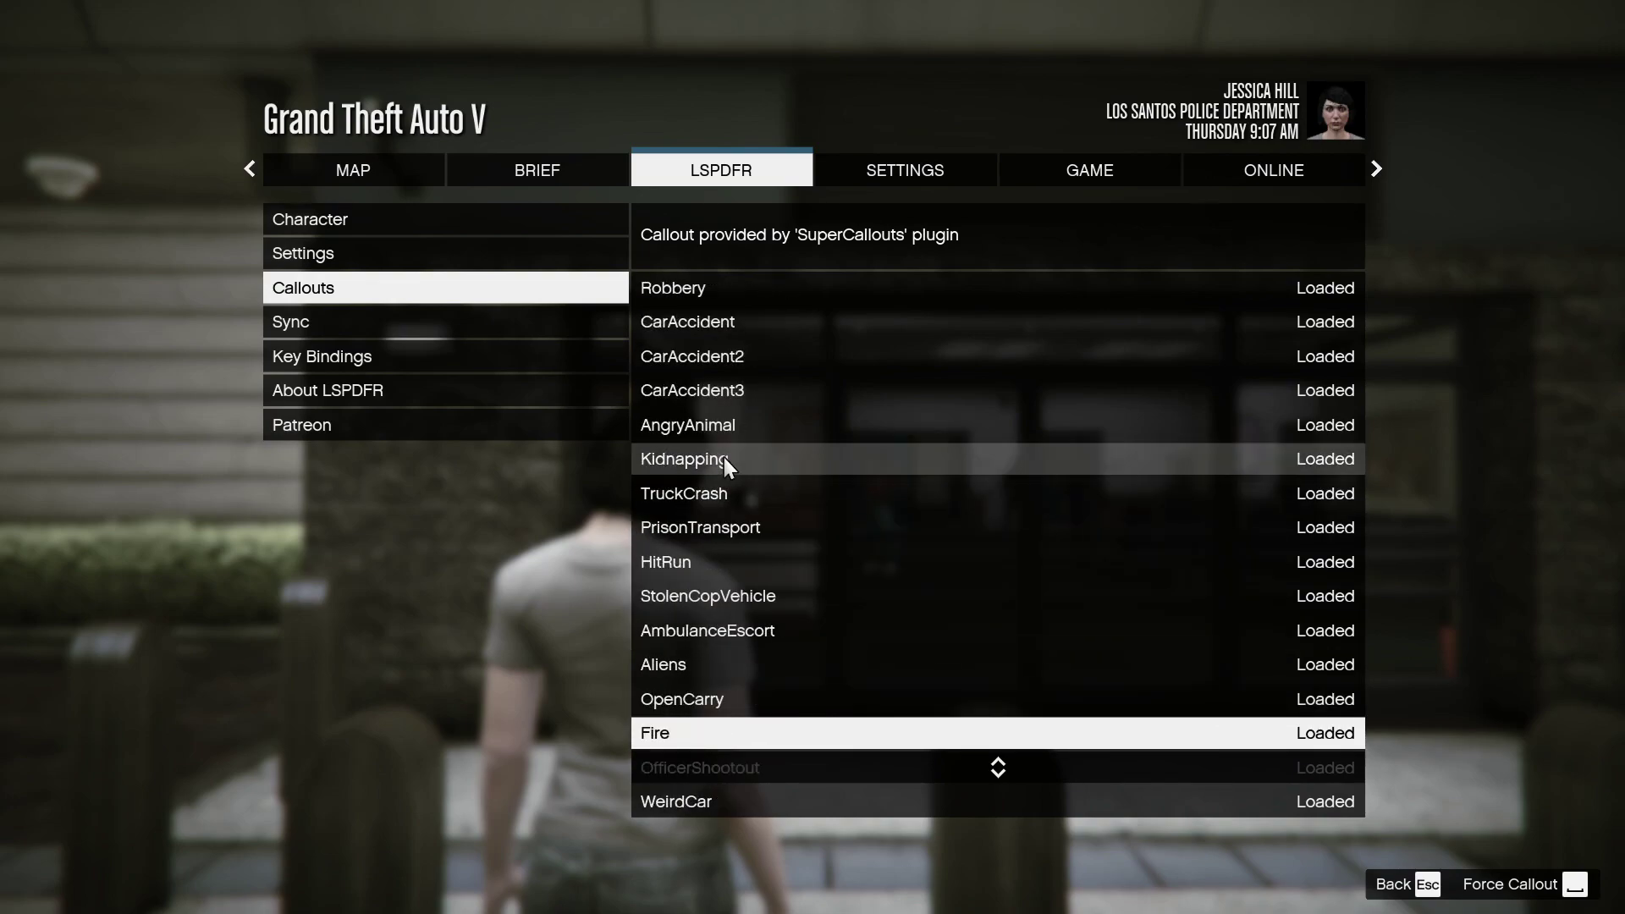
key("space")
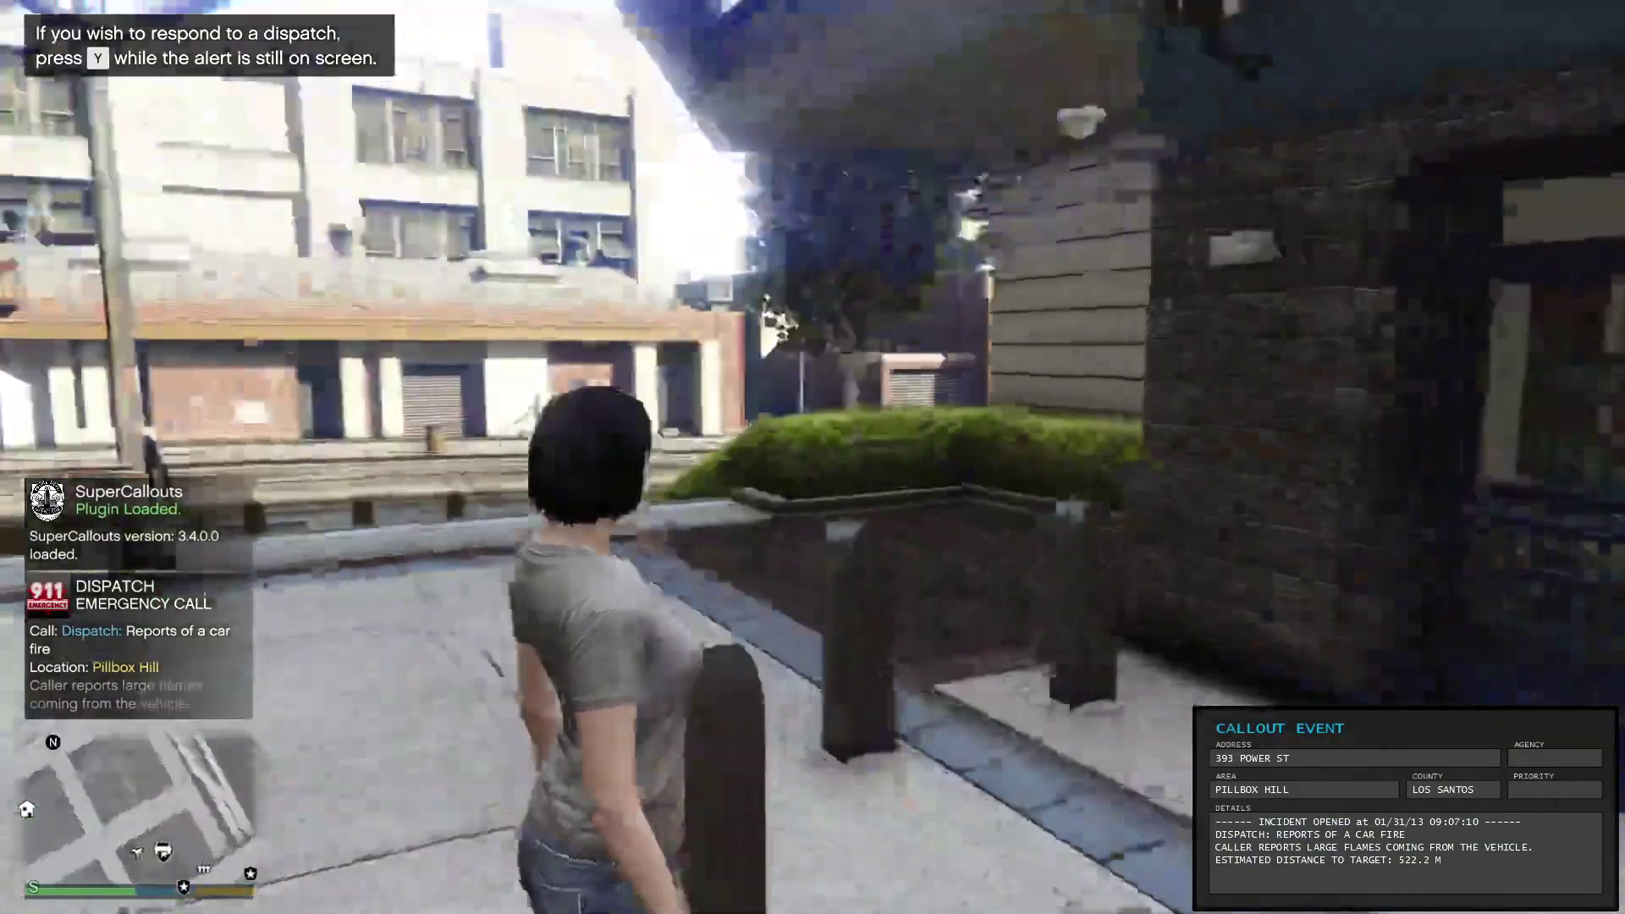